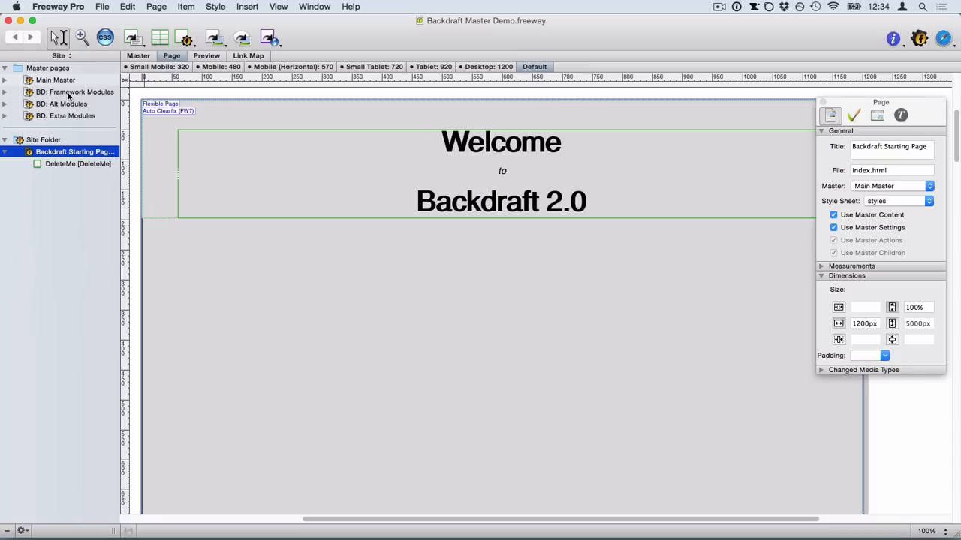
Step: Look over the Framework Modules, Alt Modules and Extra Modules master pages and the Backdraft starting page
left_click(69, 93)
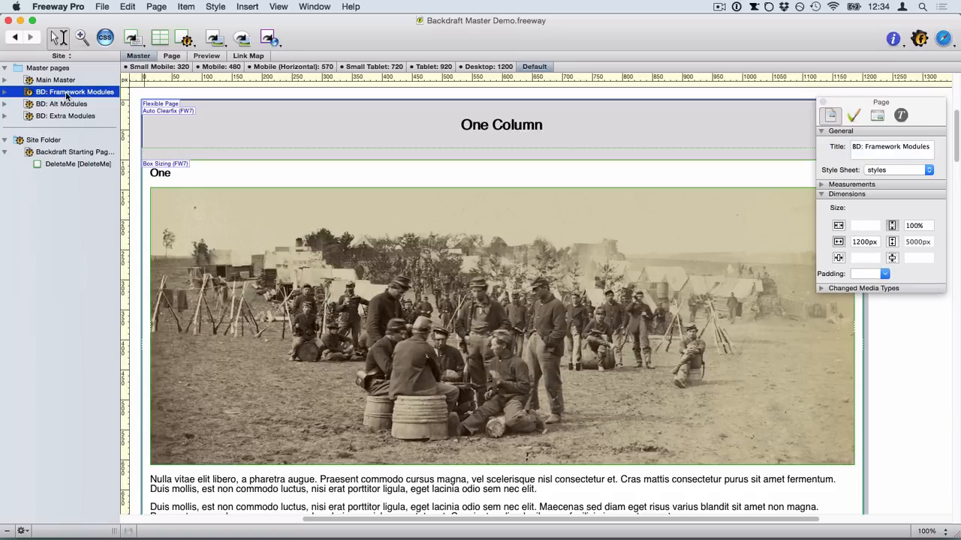
scroll(217, 190, "down", 5)
scroll(216, 190, "up", 4)
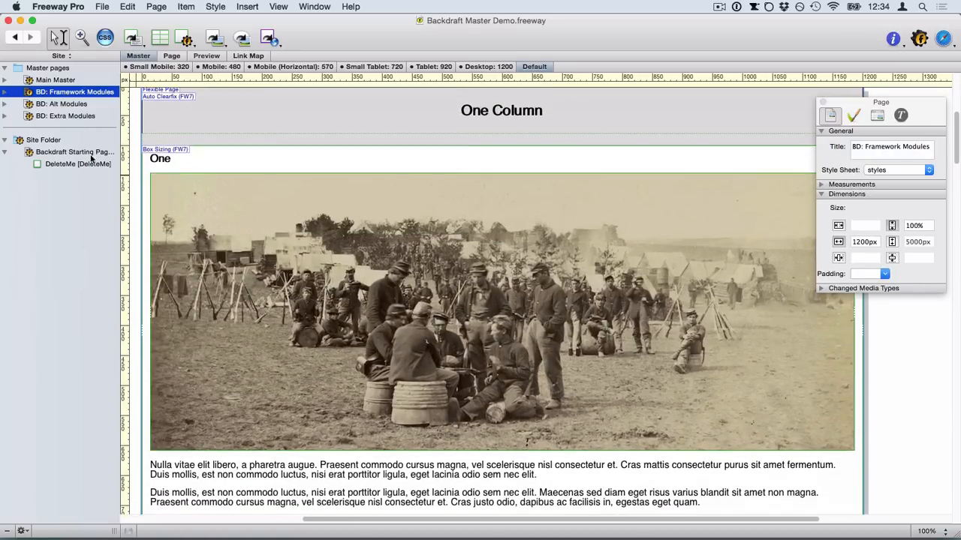
left_click(70, 105)
left_click(70, 116)
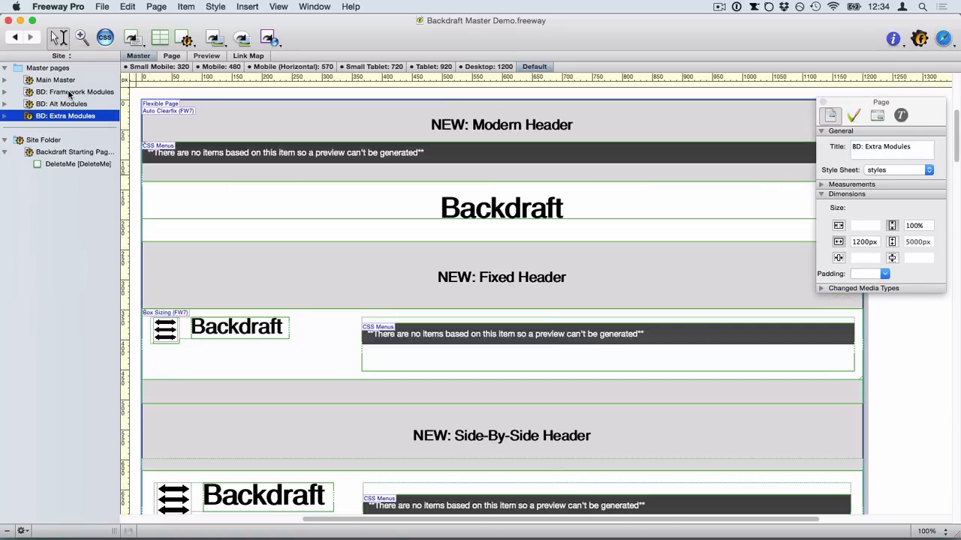
left_click(67, 91)
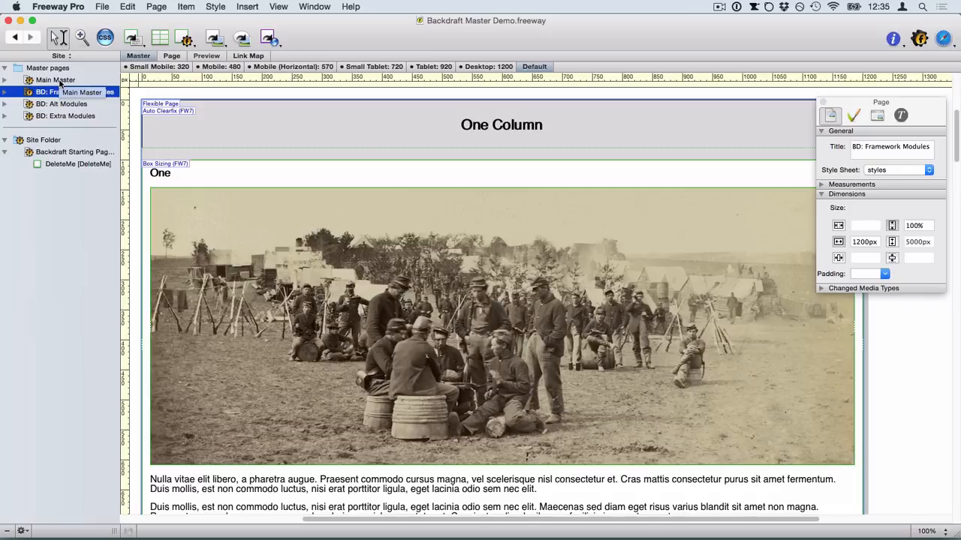
left_click(62, 153)
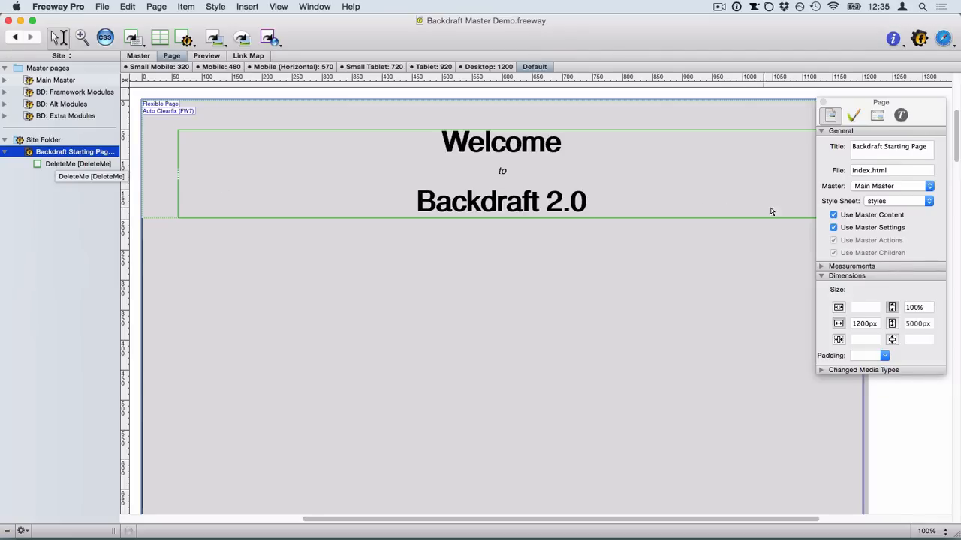
Step: Delete the DeleteMe welcome text item from the Main Master page
left_click(71, 80)
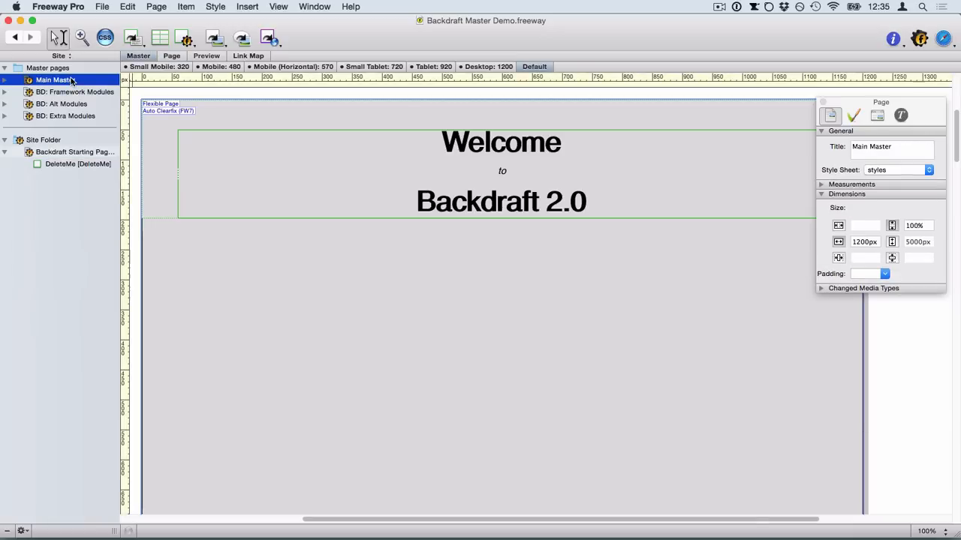
left_click(374, 163)
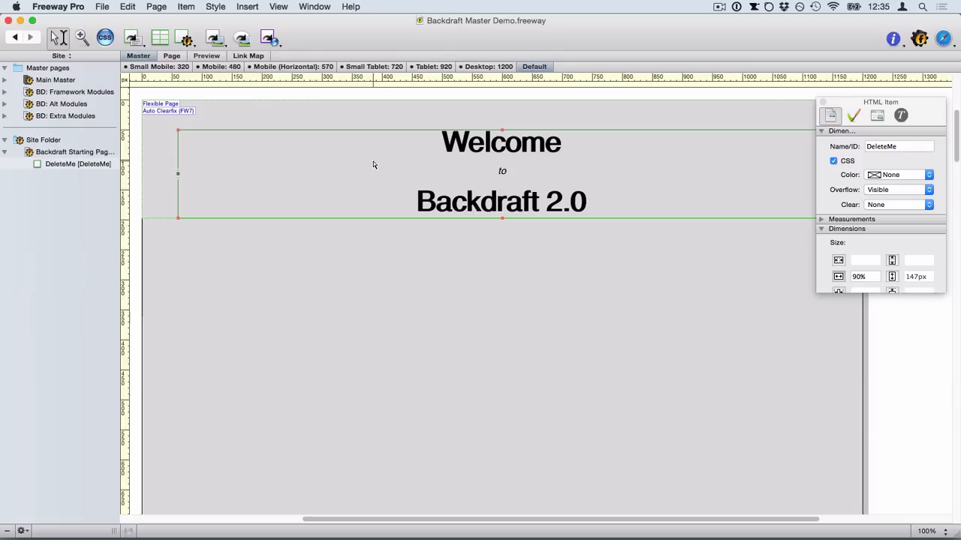
key("Delete")
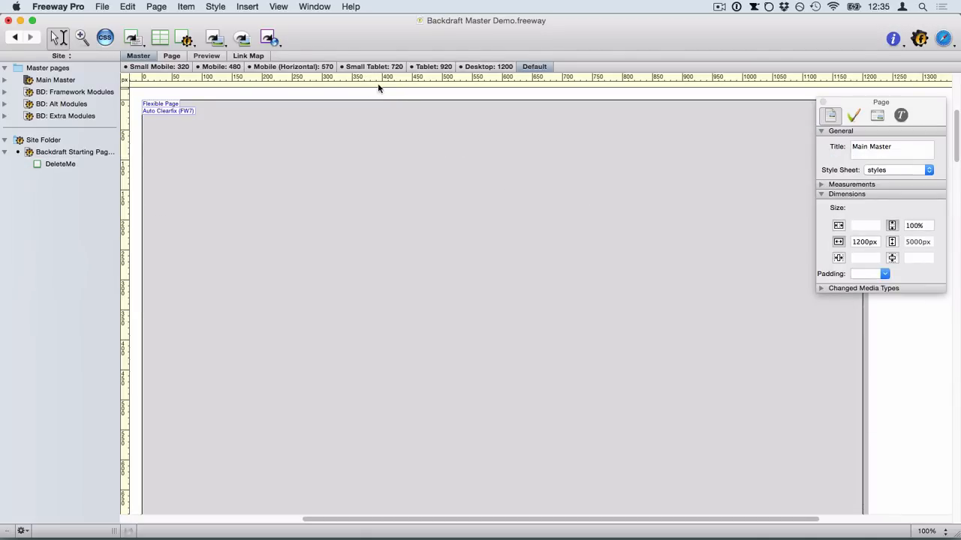
left_click(380, 195)
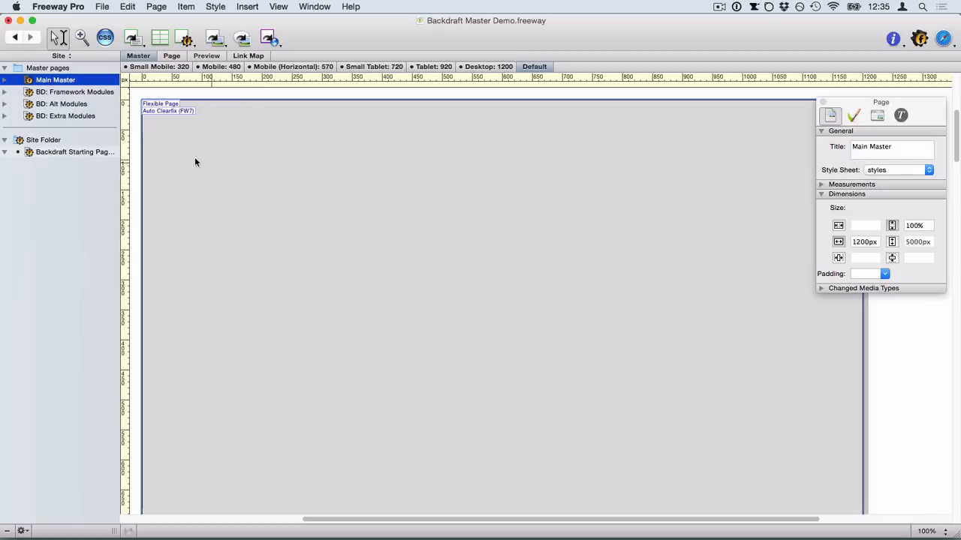
Step: Examine the modules on the BD: Extra Modules master page, including the full width wrapper, contact form and popup header structure
left_click(70, 117)
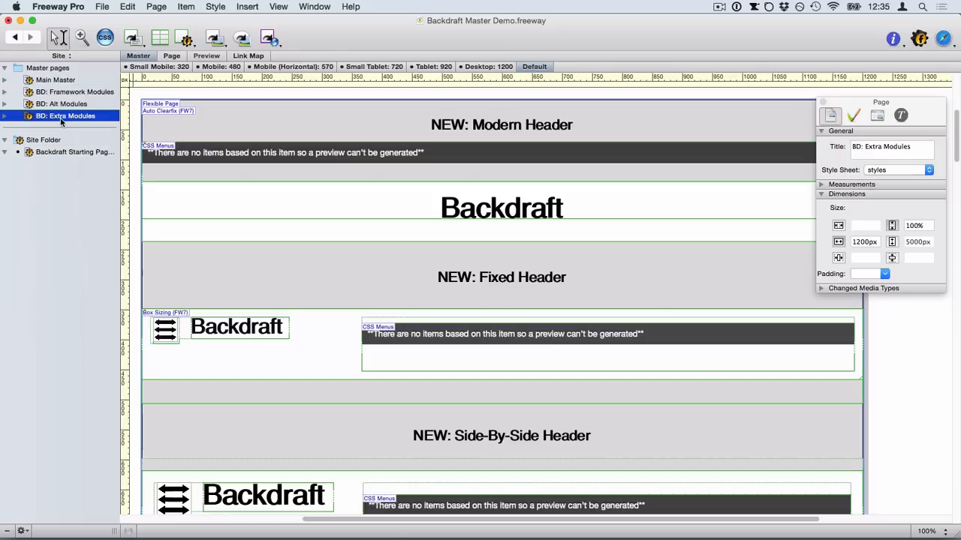
left_click(5, 117)
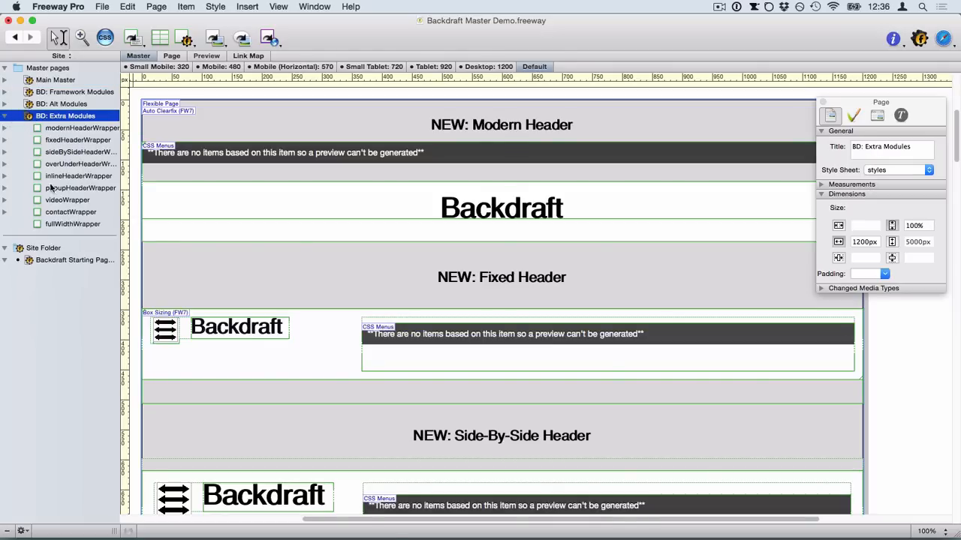
left_click(62, 226)
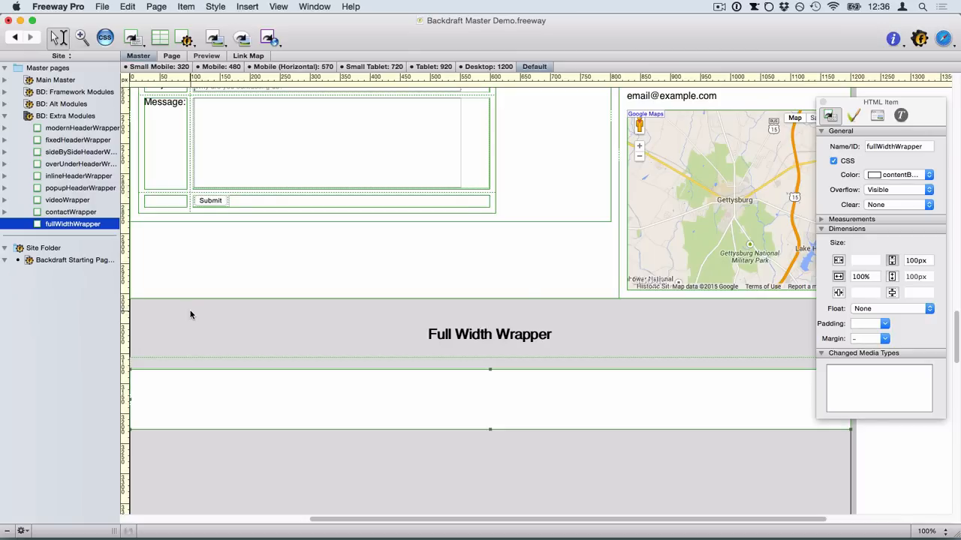
scroll(198, 311, "up", 15)
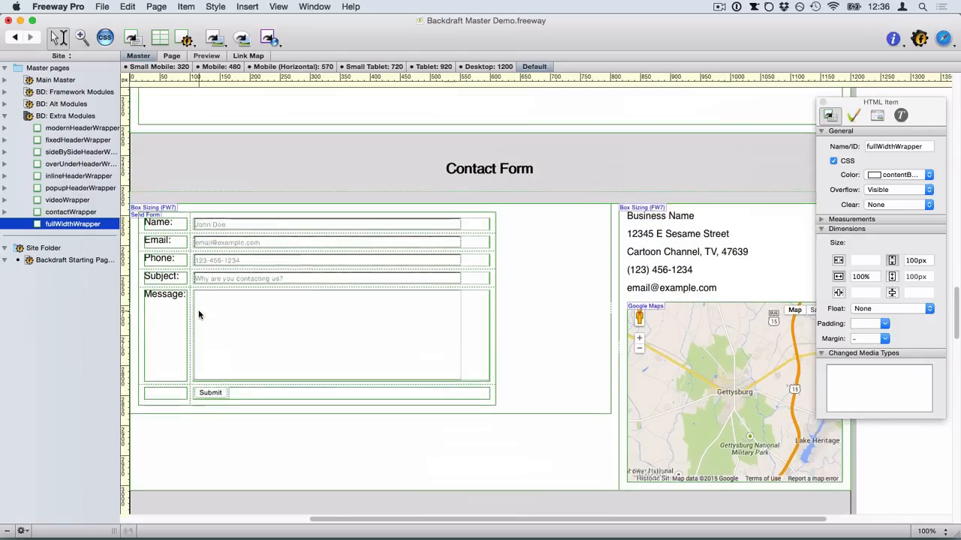
scroll(199, 314, "up", 10)
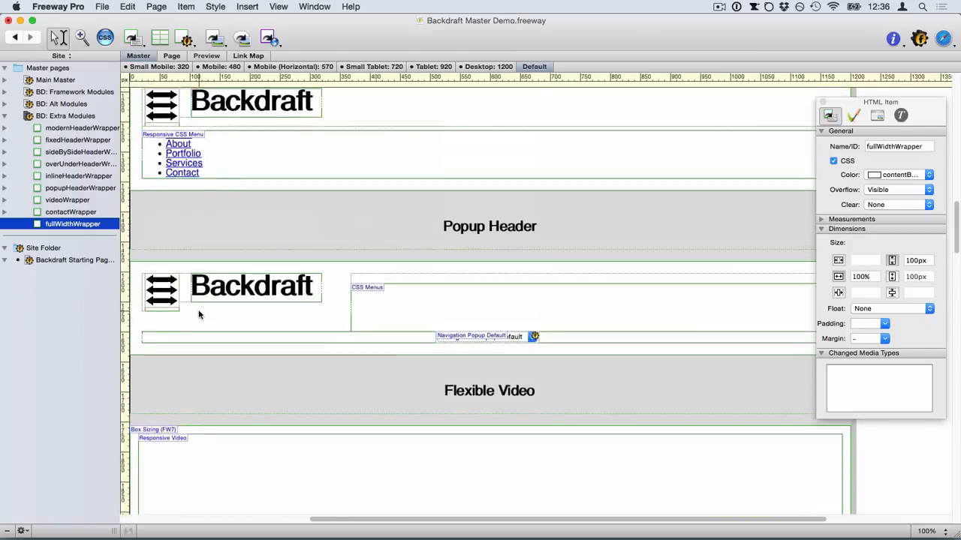
scroll(360, 323, "down", 5)
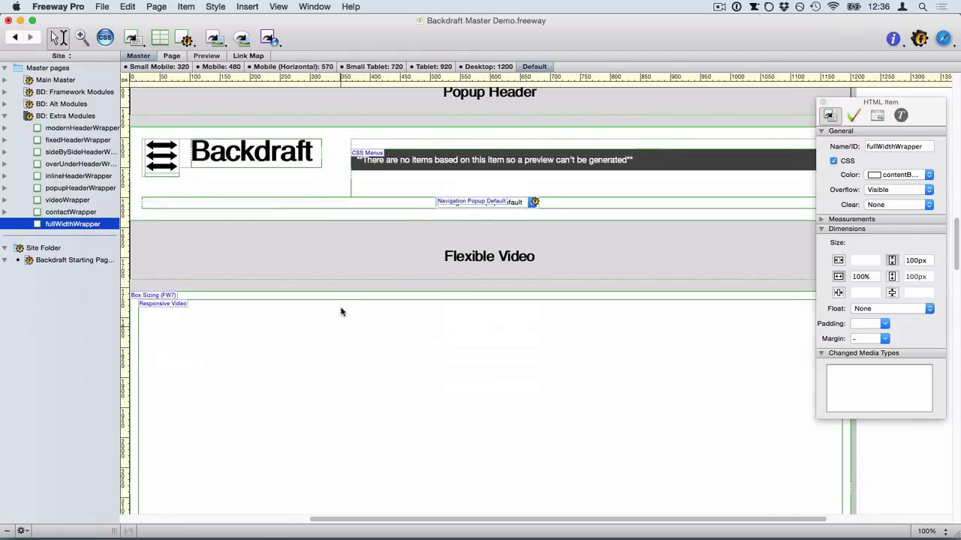
scroll(337, 195, "up", 1)
left_click(330, 203)
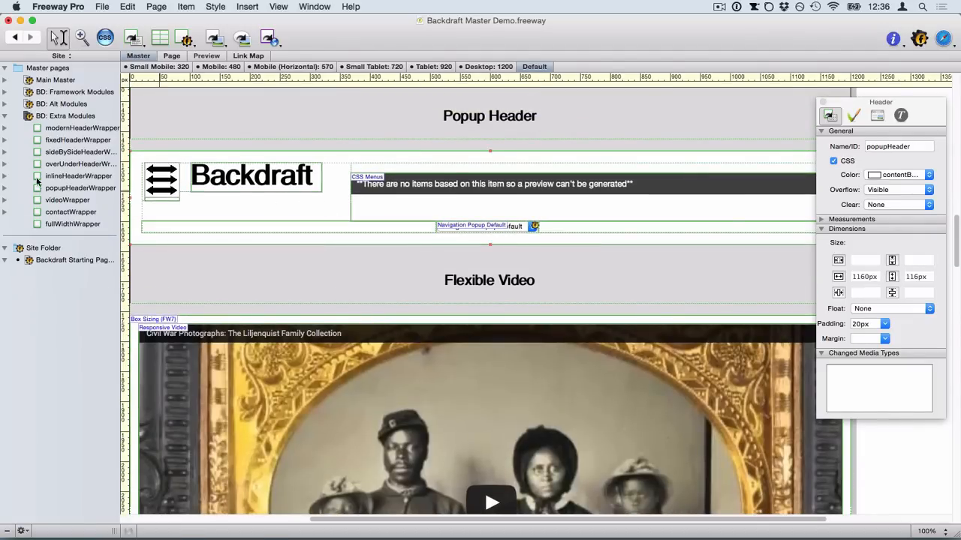
left_click(4, 188)
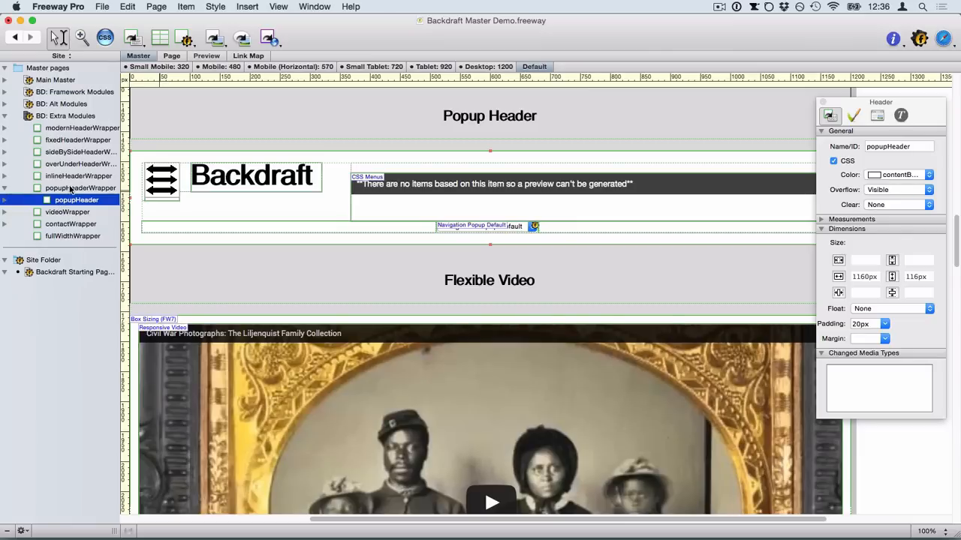
left_click(5, 188)
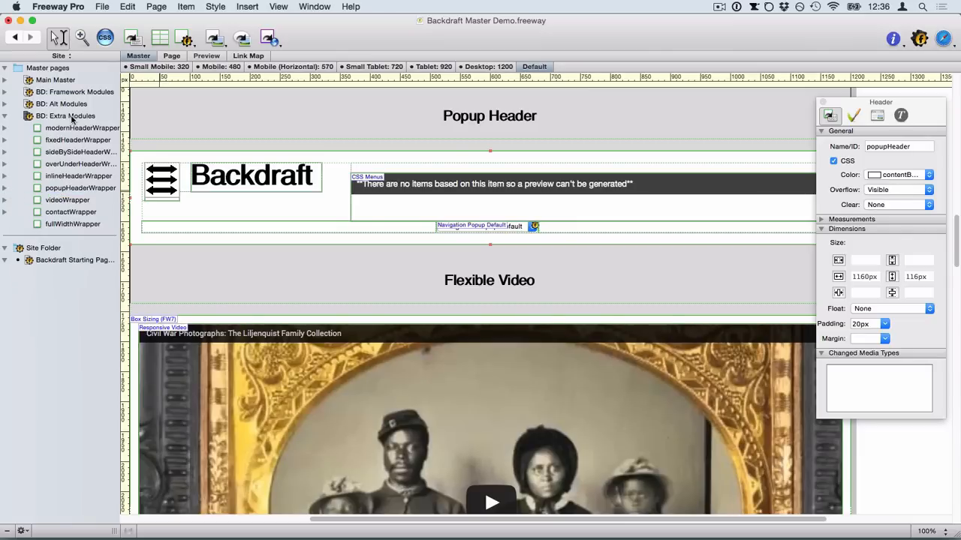
Step: Copy the fullWidthWrapper from the BD: Extra Modules page and paste it inline into the Main Master page
left_click(64, 224)
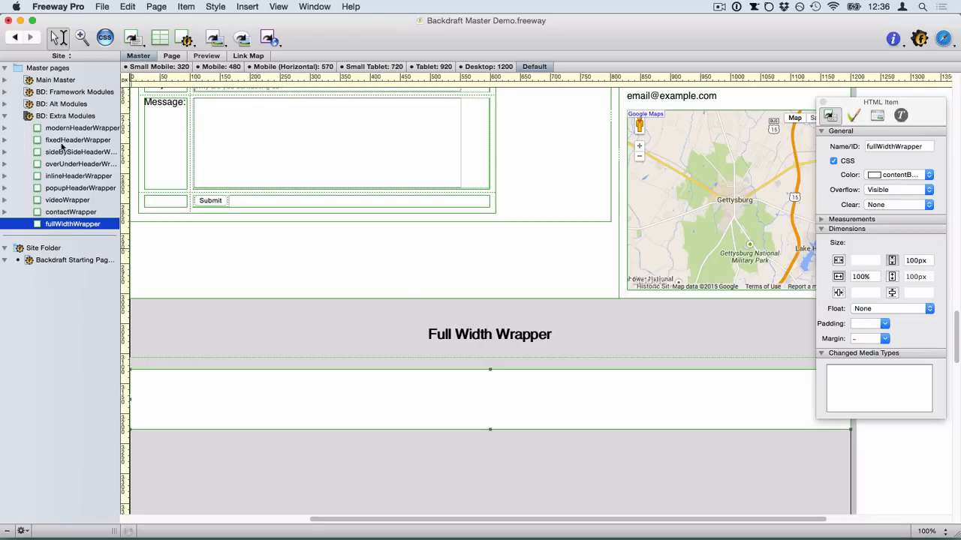
left_click(54, 81)
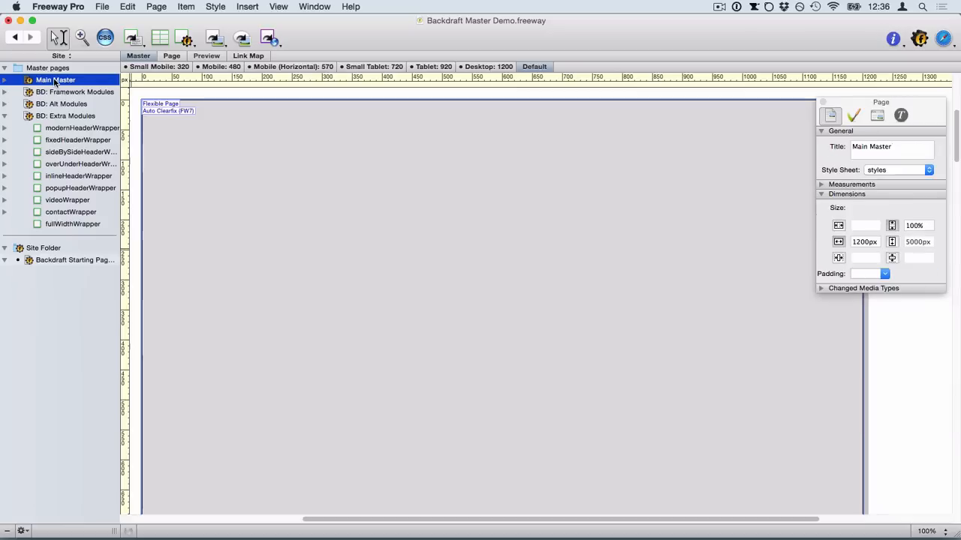
left_click(268, 160)
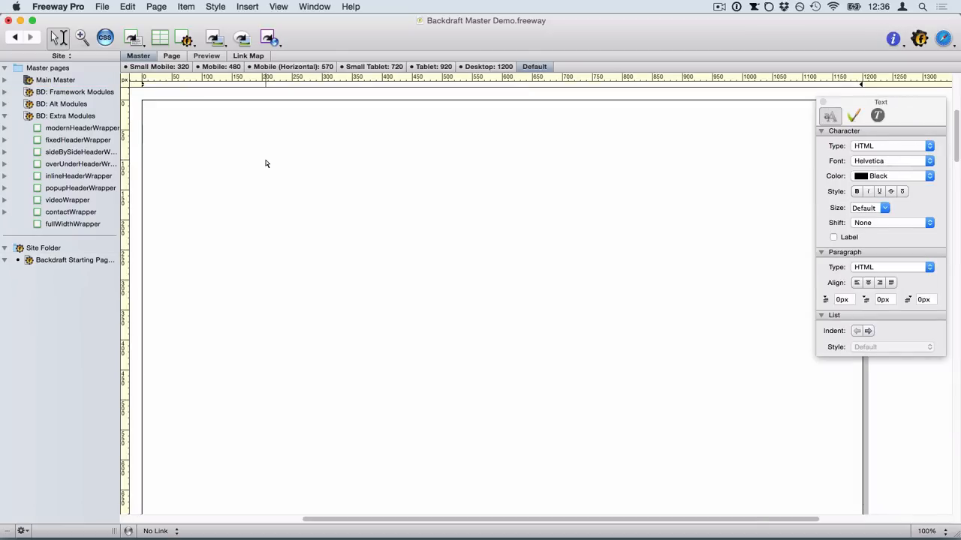
key("super+v")
left_click(369, 181)
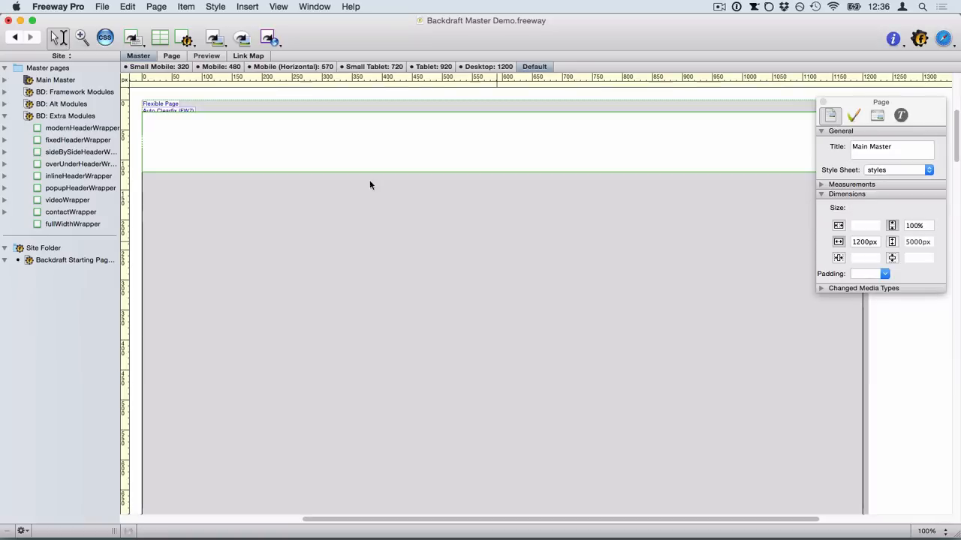
Step: Set the pasted wrapper's color to None and clear its top margin
left_click(288, 134)
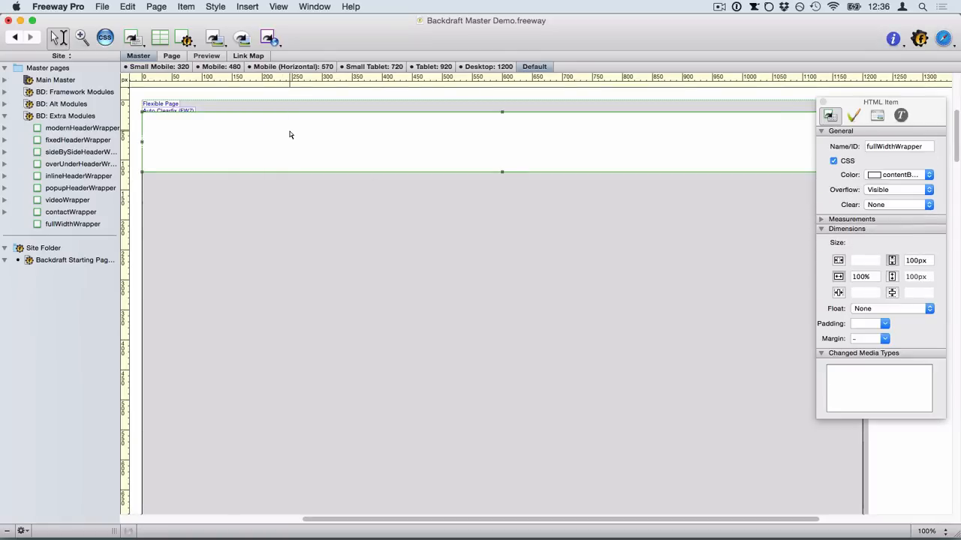
left_click(915, 175)
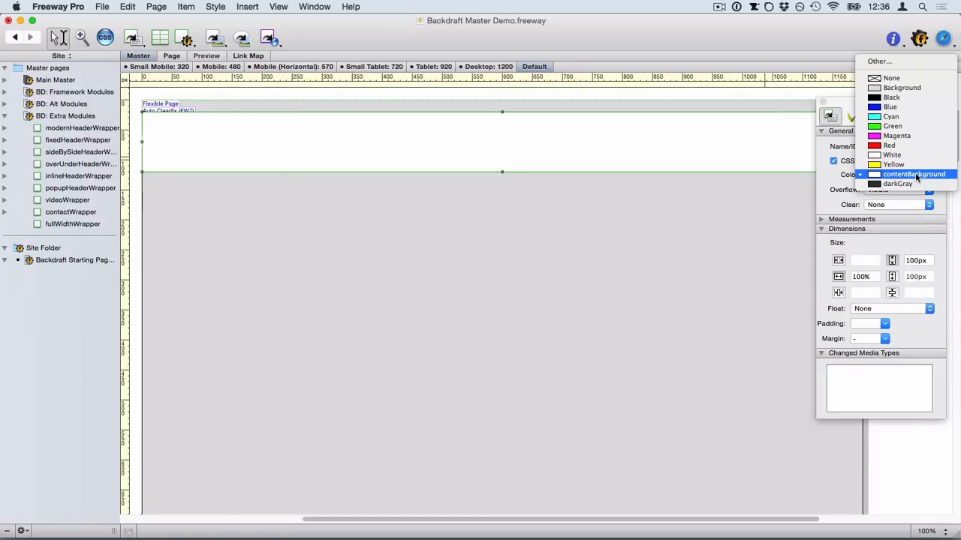
left_click(899, 78)
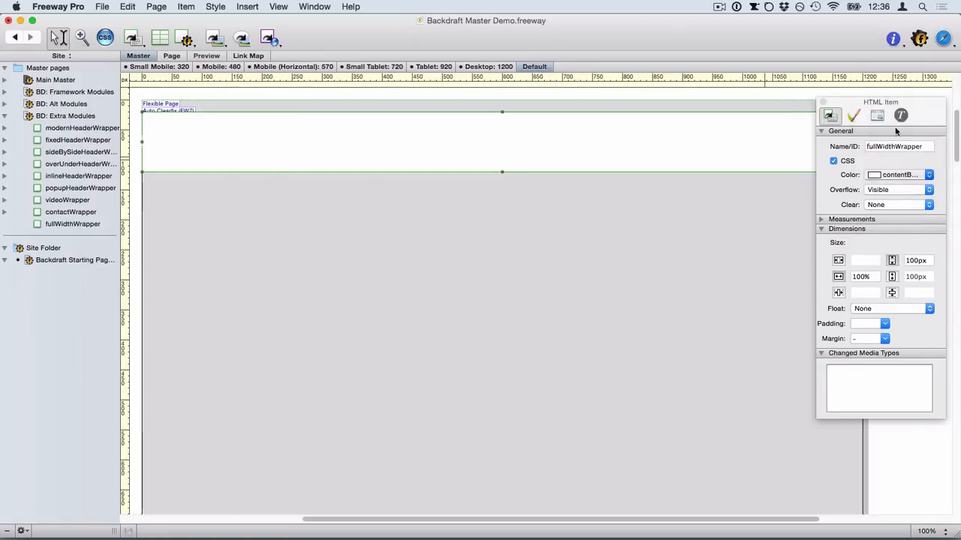
left_click(886, 339)
left_click(906, 314)
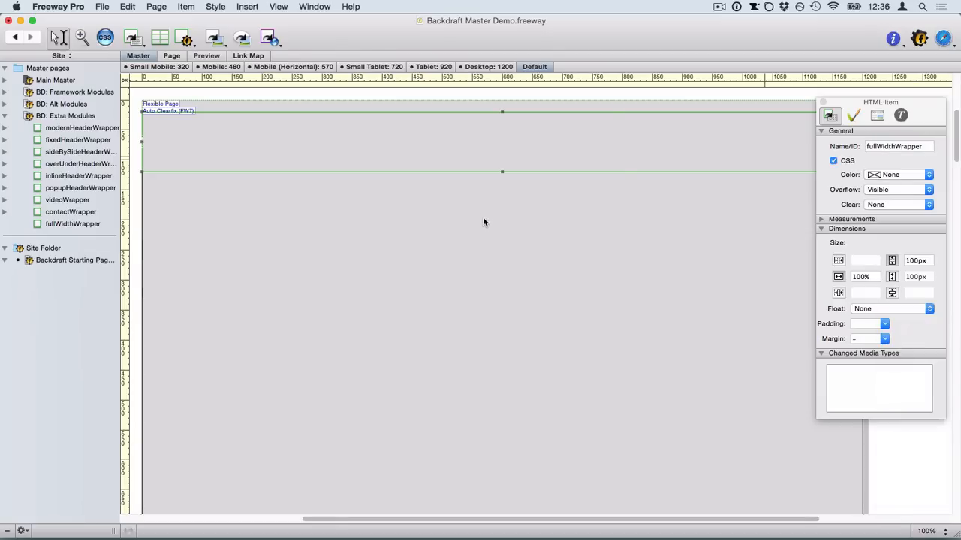
double_click(567, 151)
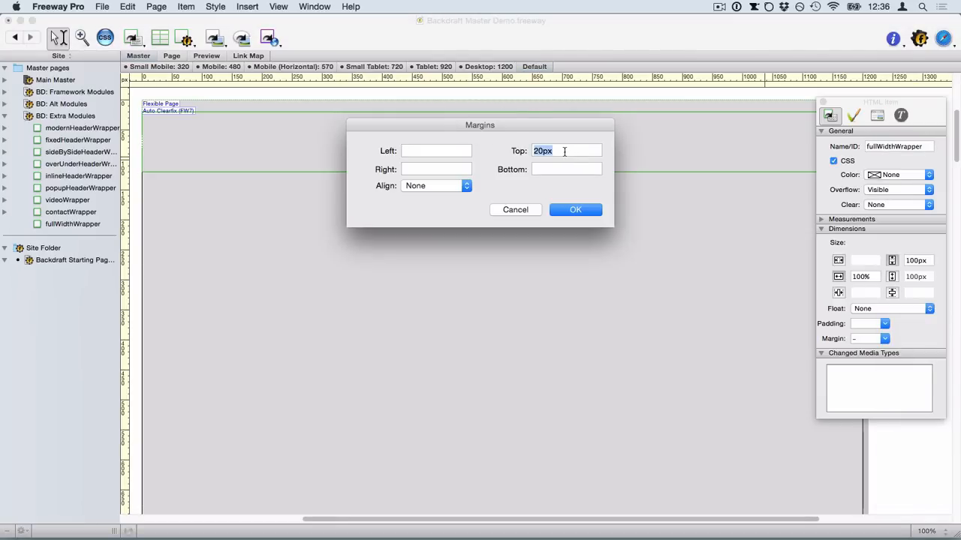
key("BackSpace")
left_click(570, 211)
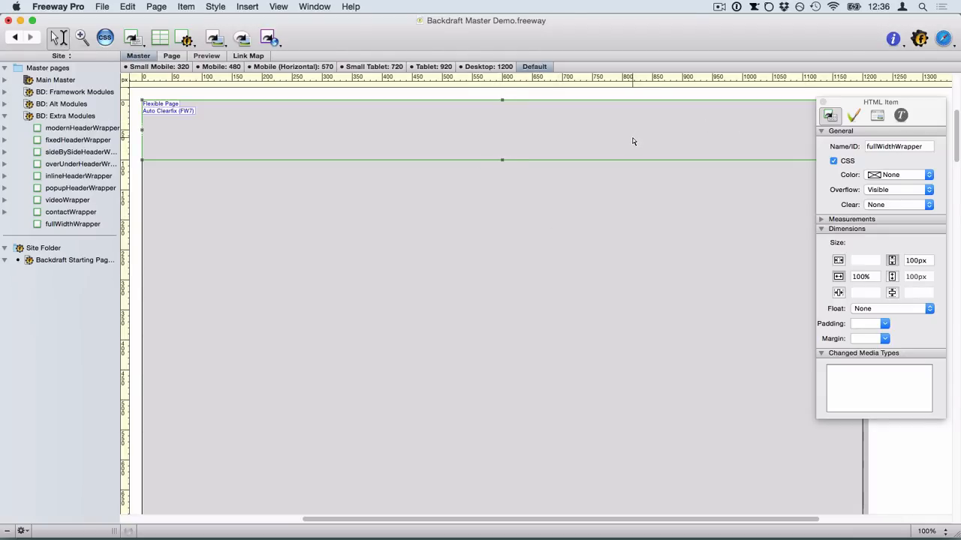
Step: Duplicate the wrapper twice to stack three on the page, and expand the Main Master's item list
key("super+d")
key("super+d")
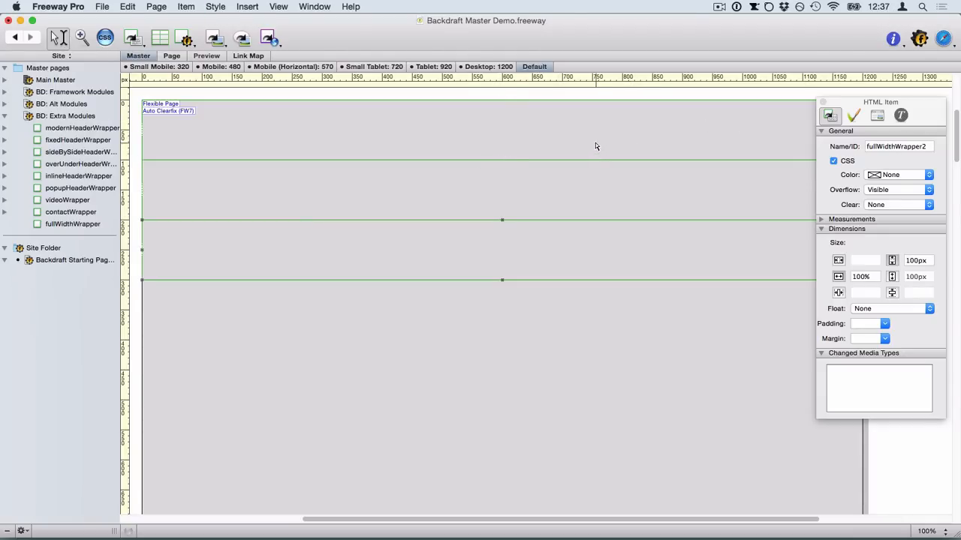
left_click(577, 244)
left_click(5, 80)
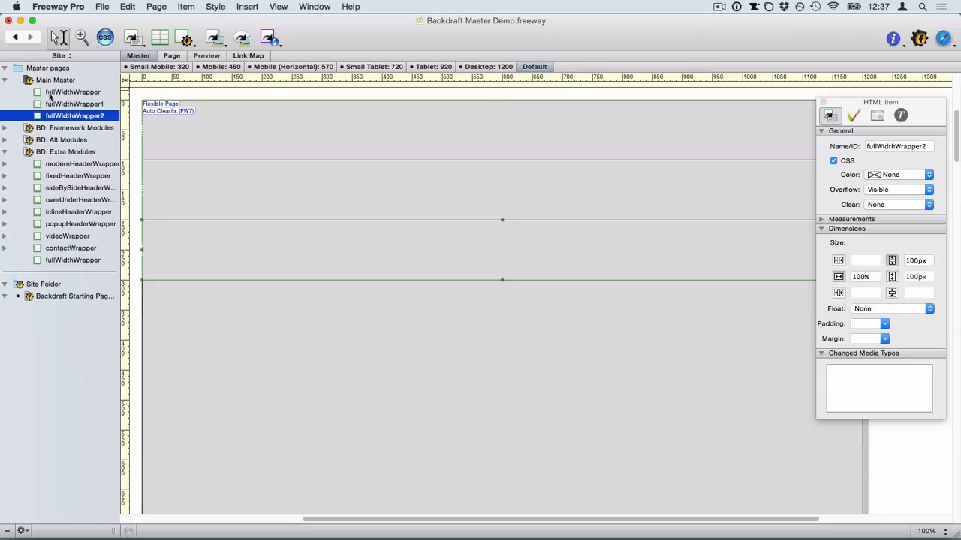
Step: Rename the first wrapper as headerWrapper and the second as contentWrapper
left_click(236, 124)
double_click(897, 147)
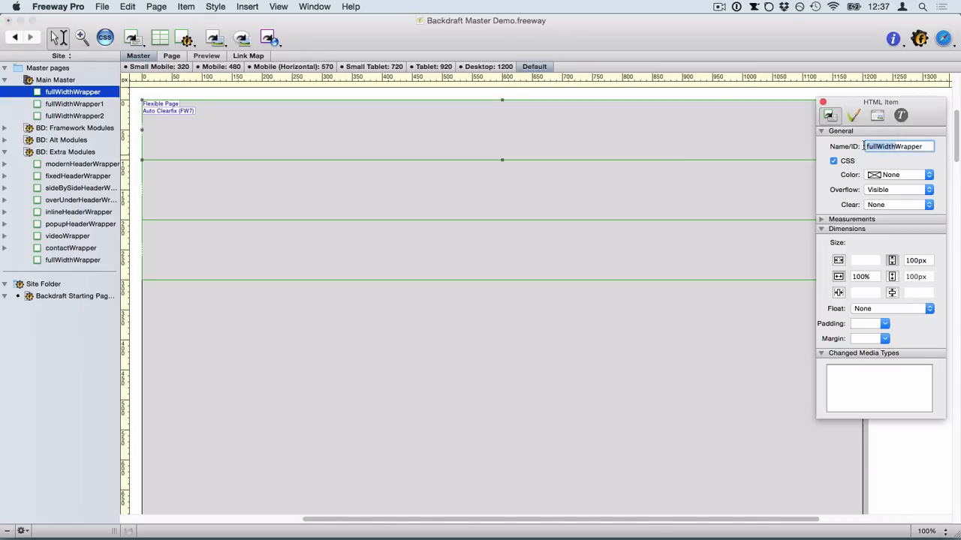
type("headerWrapper")
left_click(710, 178)
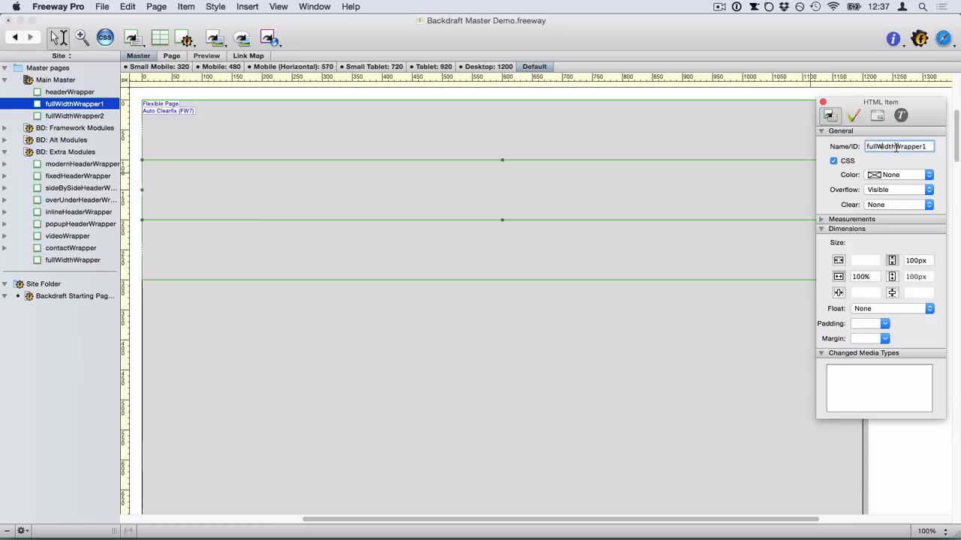
double_click(916, 146)
type("contentWrapper")
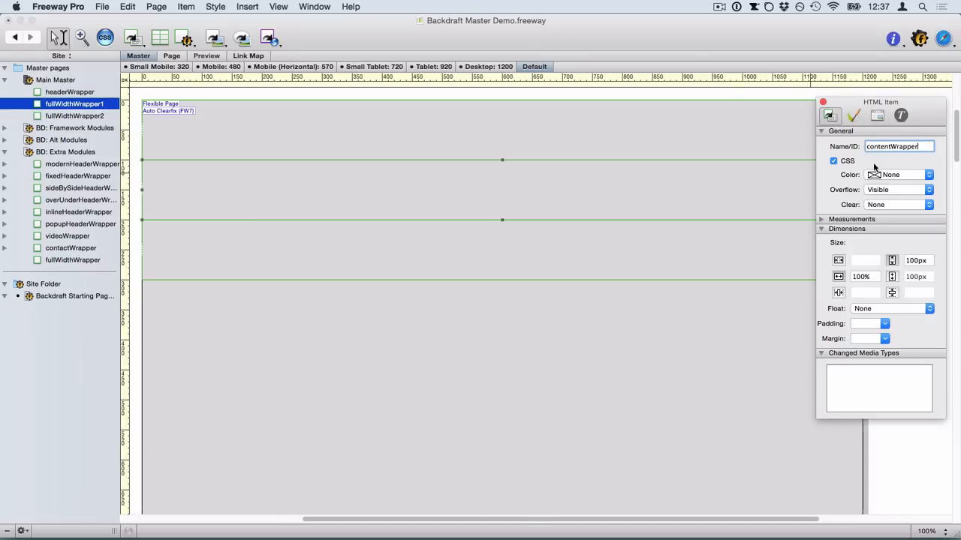
Step: Rename the third wrapper as footerWrapper
left_click(738, 242)
double_click(891, 146)
type("footerWRapp")
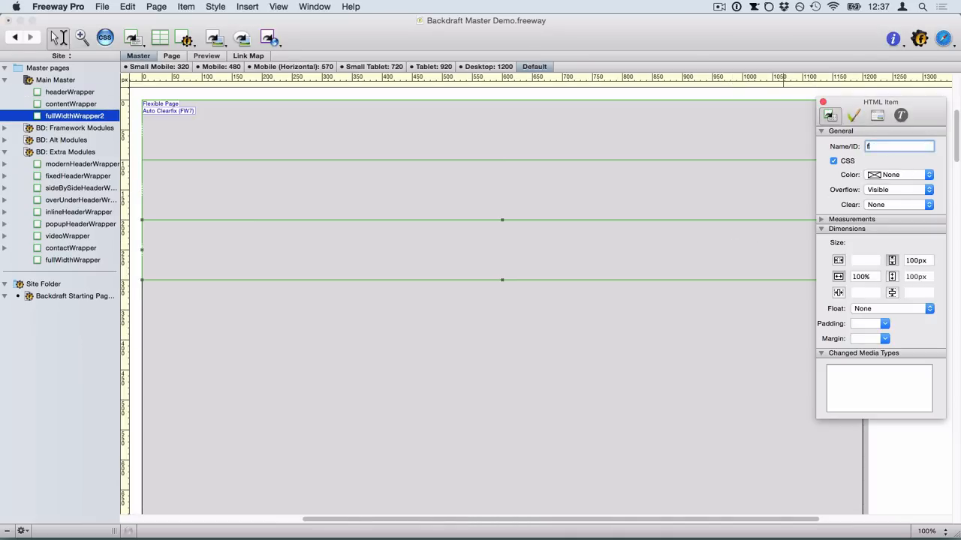
key("BackSpace")
key("BackSpace")
key("BackSpace")
key("BackSpace")
type("rapper")
left_click(630, 348)
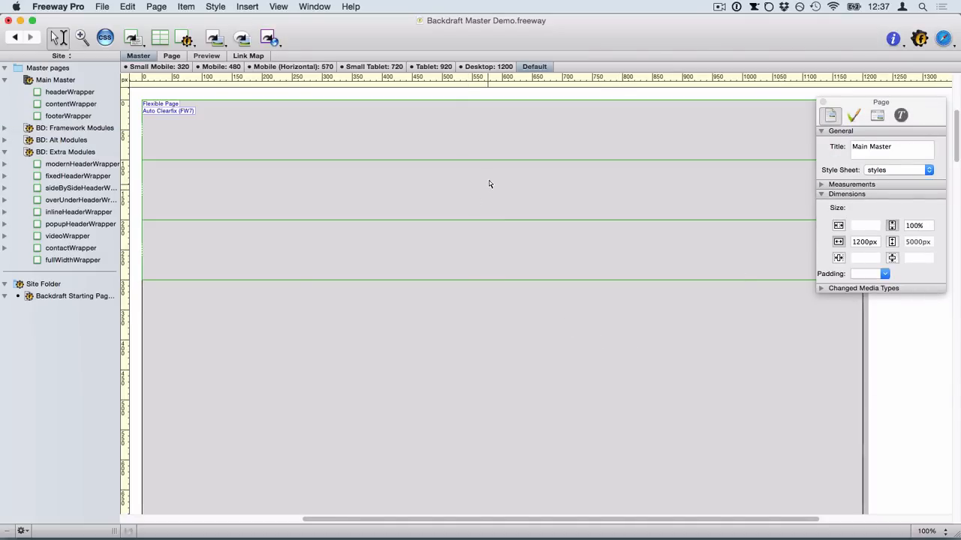
left_click(432, 135)
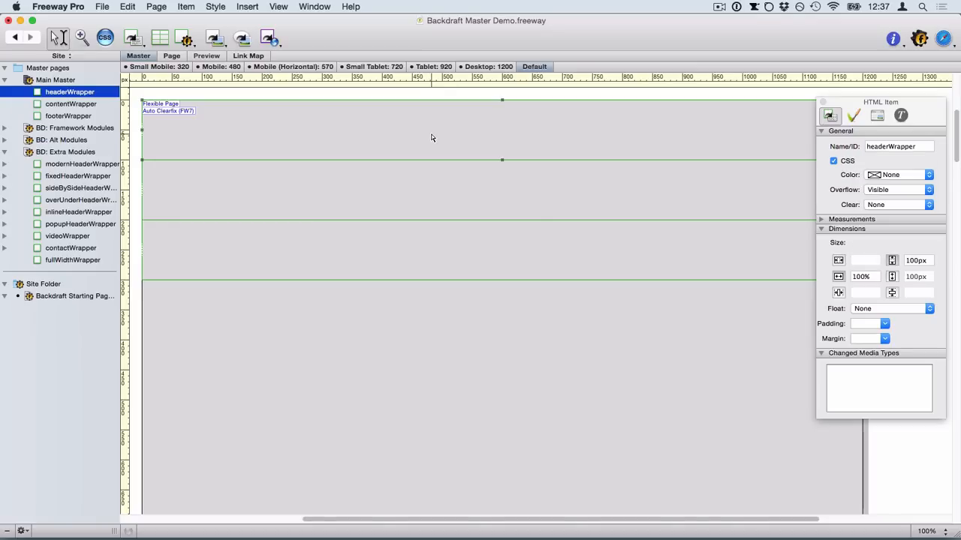
left_click(463, 204)
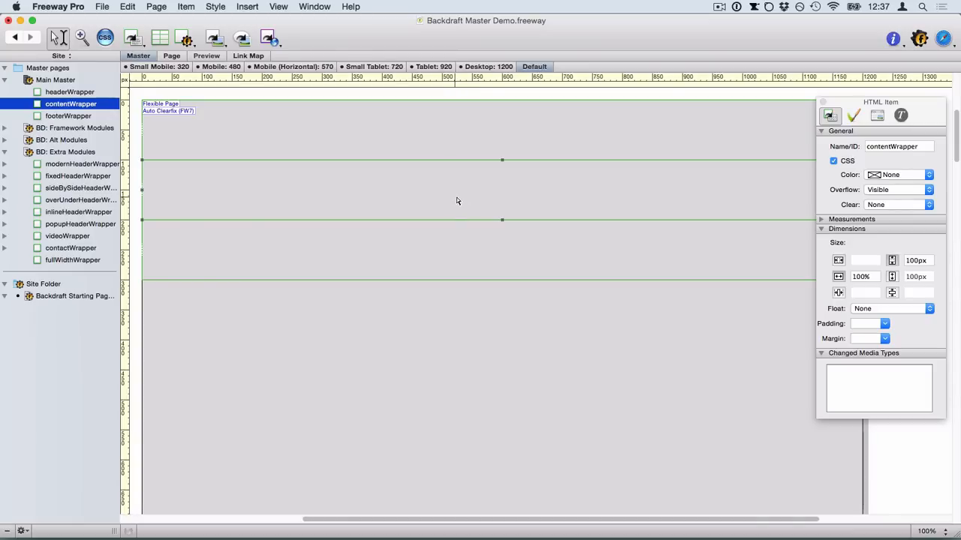
left_click(459, 260)
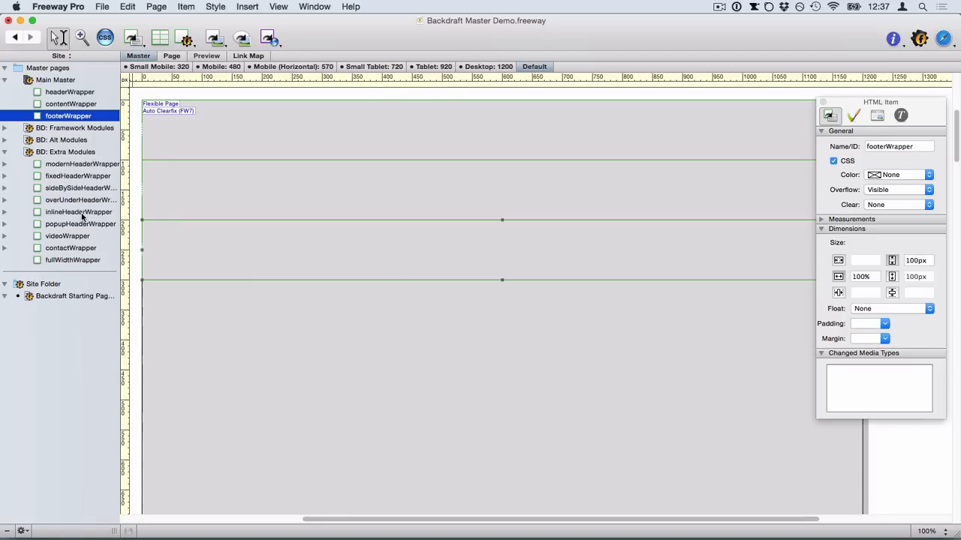
Step: Copy the side-by-side header wrapper from BD: Extra Modules and paste it inline inside the Main Master's headerWrapper
left_click(77, 188)
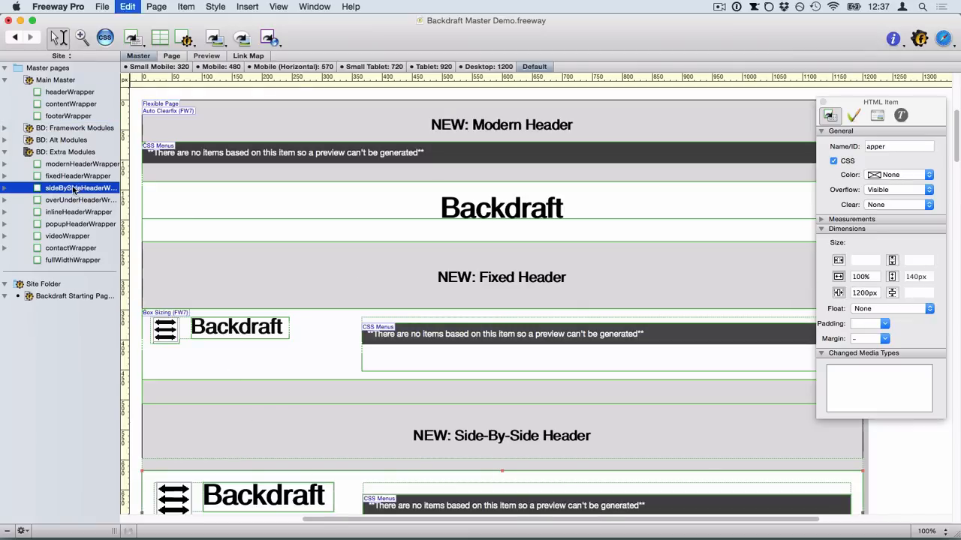
key("super+c")
left_click(54, 81)
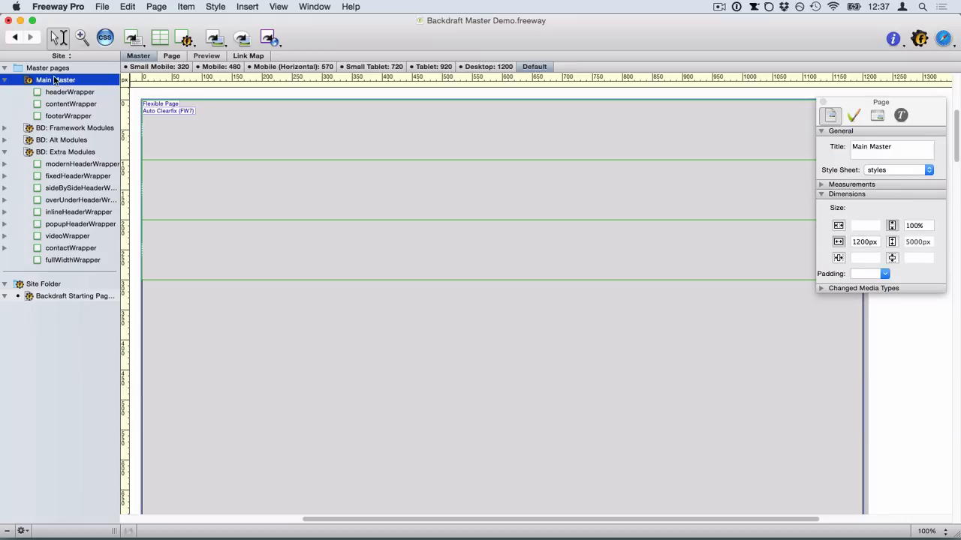
left_click(256, 135)
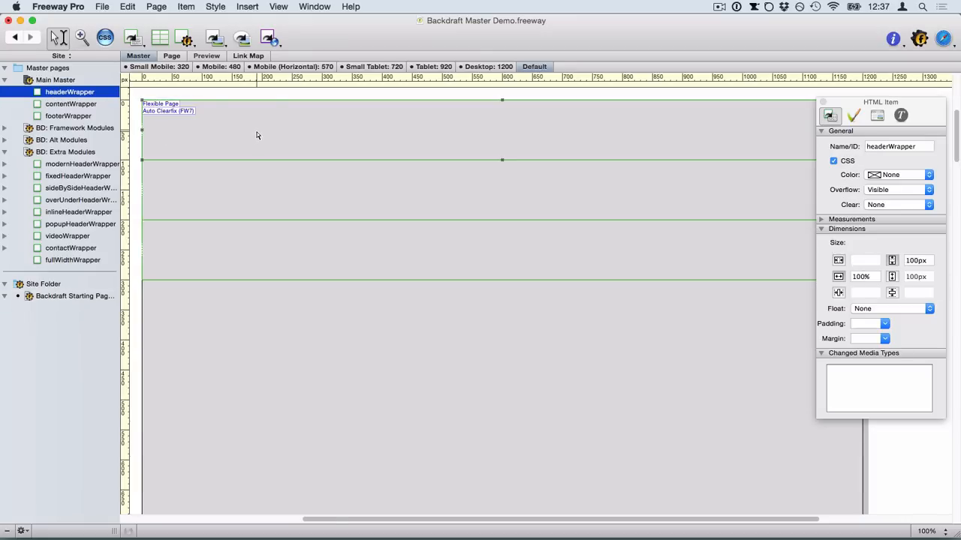
double_click(550, 131)
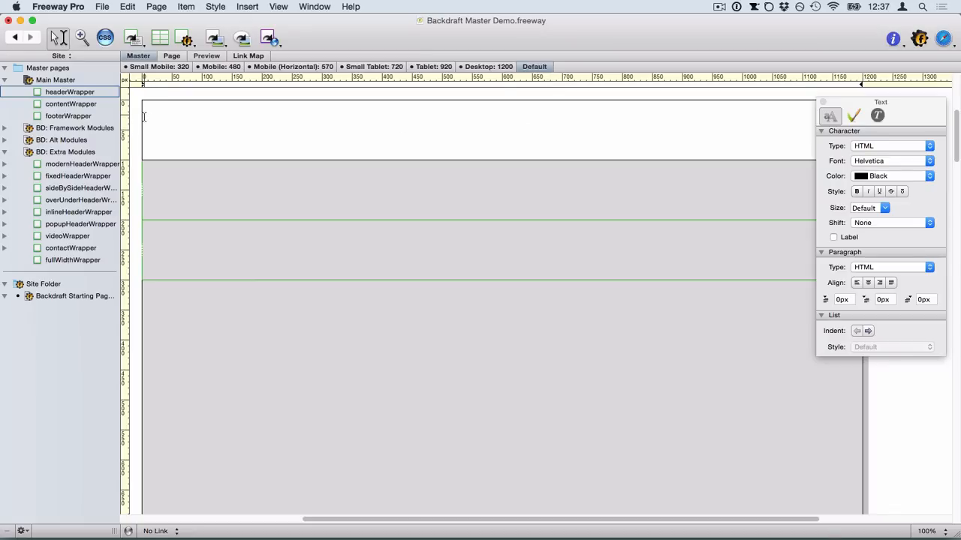
key("super+v")
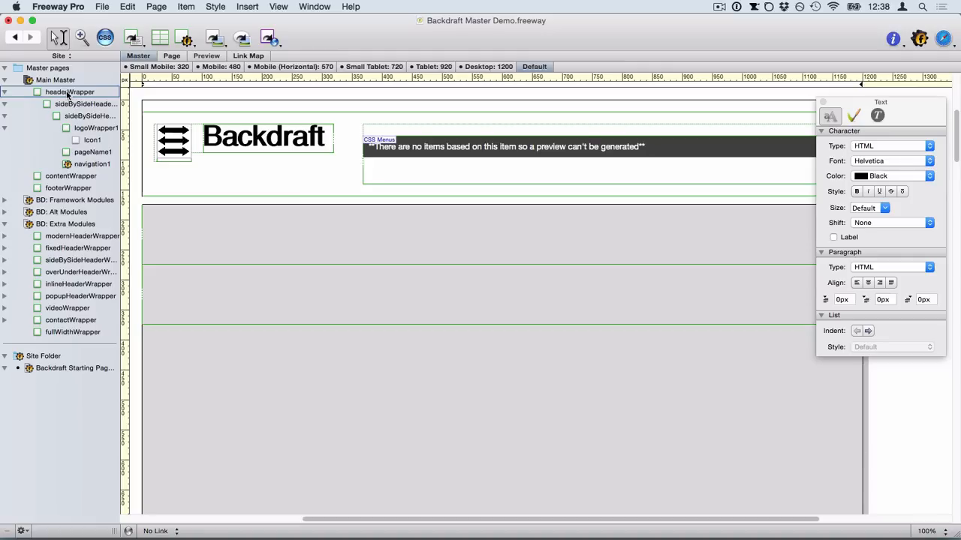
Step: Copy fourWrapperAlt from BD: Alt Modules and paste it inline inside the Main Master's footerWrapper
left_click(4, 93)
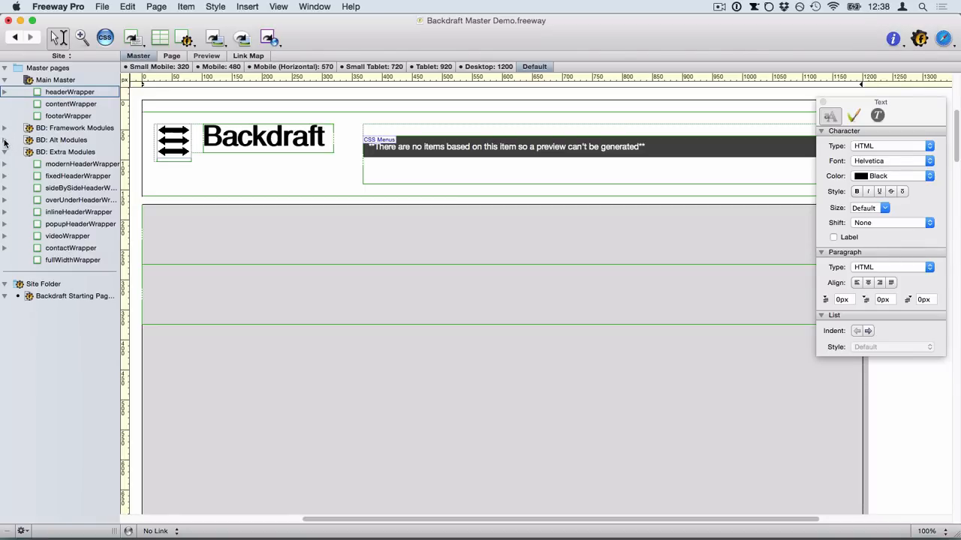
left_click(5, 141)
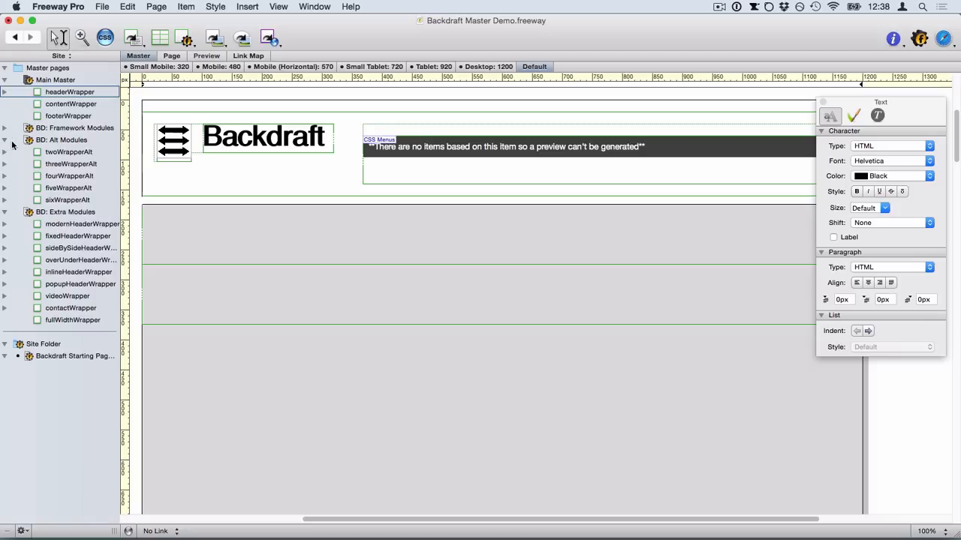
left_click(65, 178)
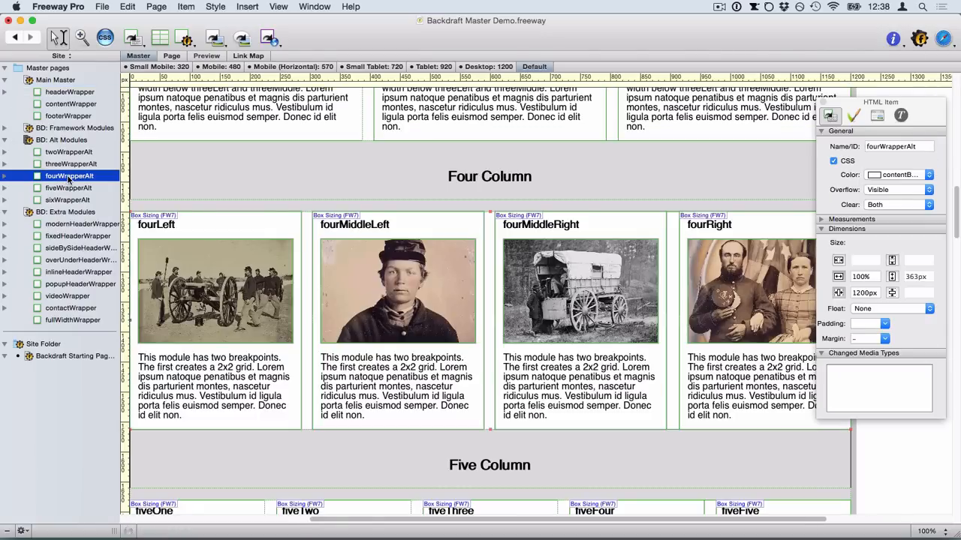
left_click(57, 81)
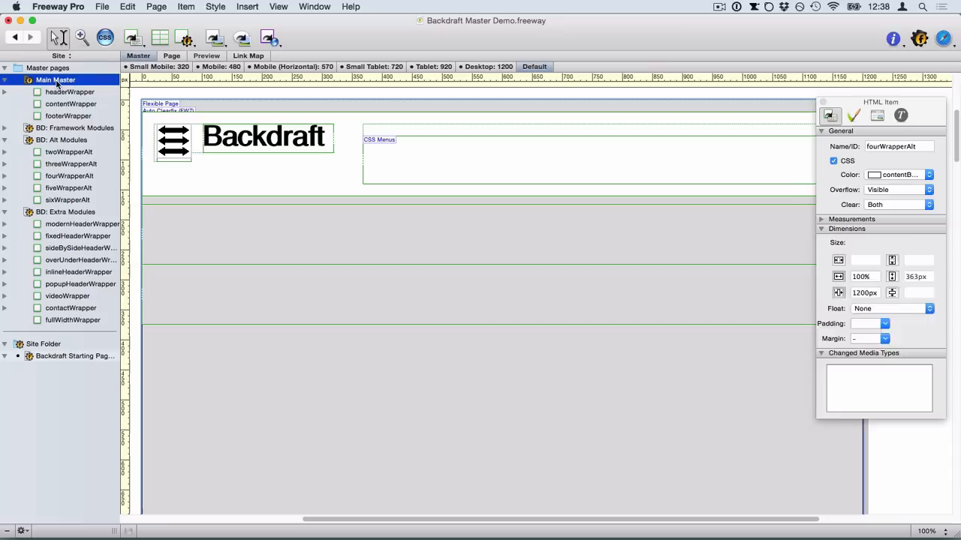
left_click(228, 283)
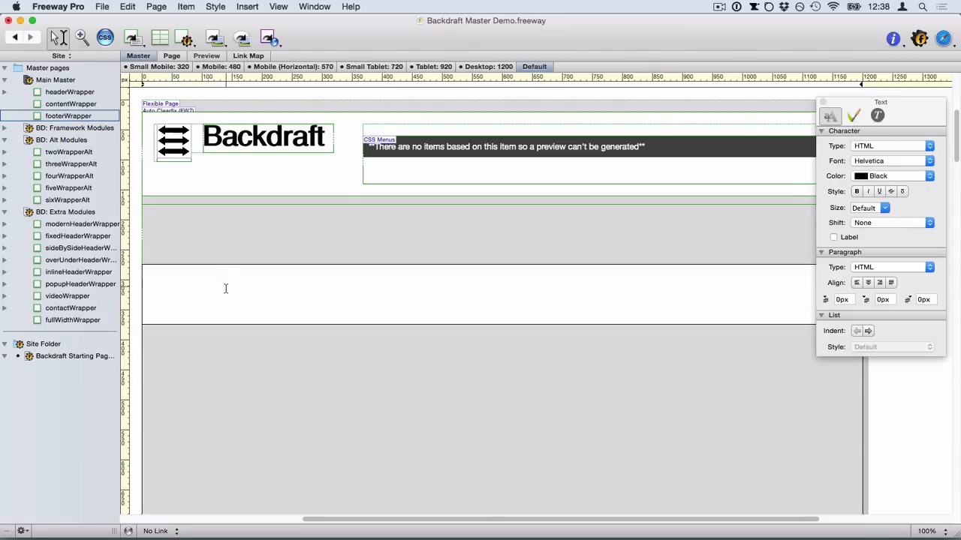
key("super+v")
left_click(887, 455)
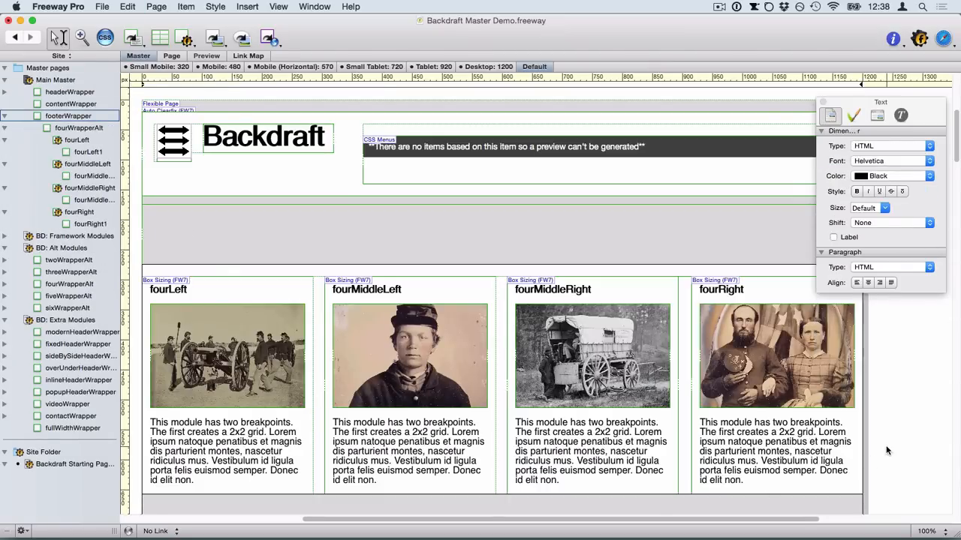
scroll(886, 455, "down", 3)
scroll(588, 388, "up", 3)
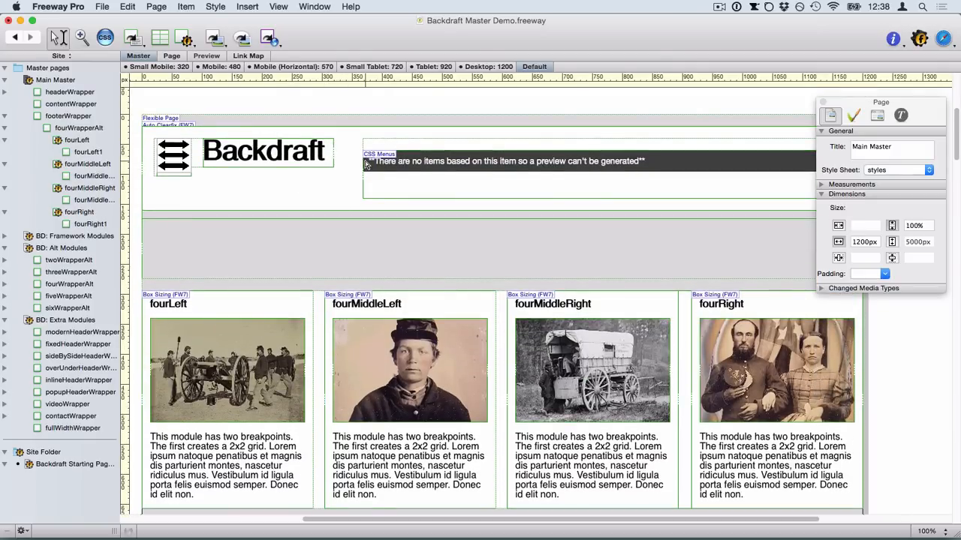
Step: Delete the images from all four footer columns, keeping their headings and text
left_click(251, 356)
key("Delete")
left_click(336, 365)
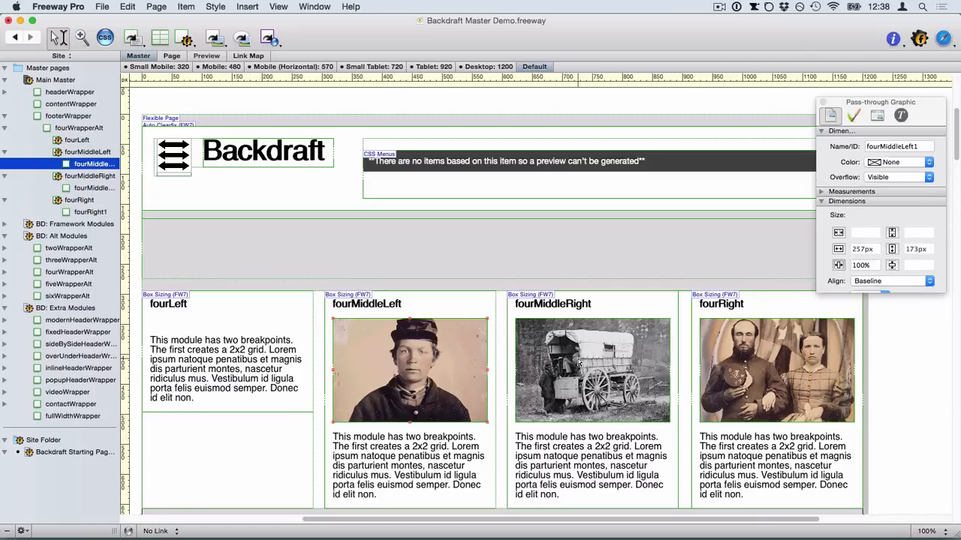
key("Delete")
left_click(570, 368)
key("Delete")
left_click(763, 352)
key("Delete")
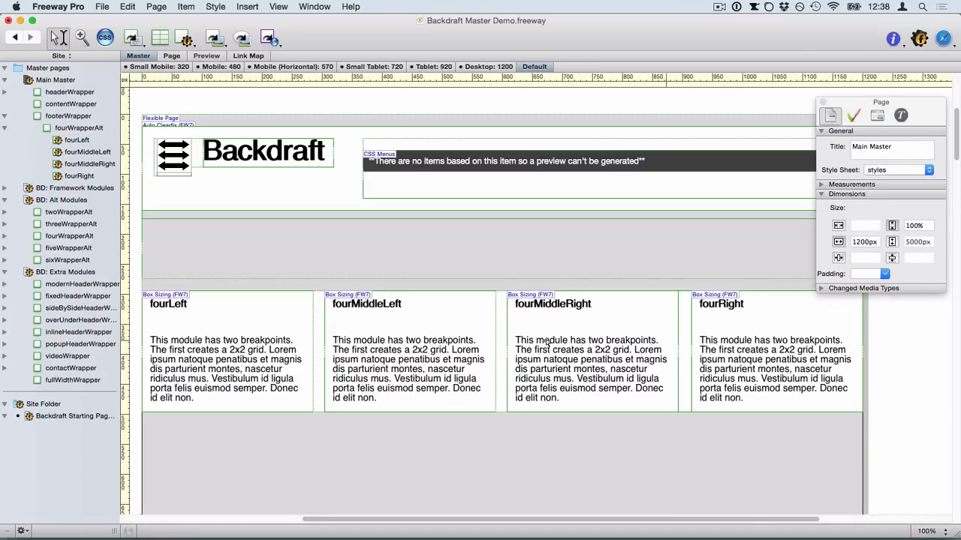
Step: Collapse the BD: Alt Modules and BD: Extra Modules lists, and open the Backdraft Starting Page with its item list collapsed
scroll(482, 328, "up", 2)
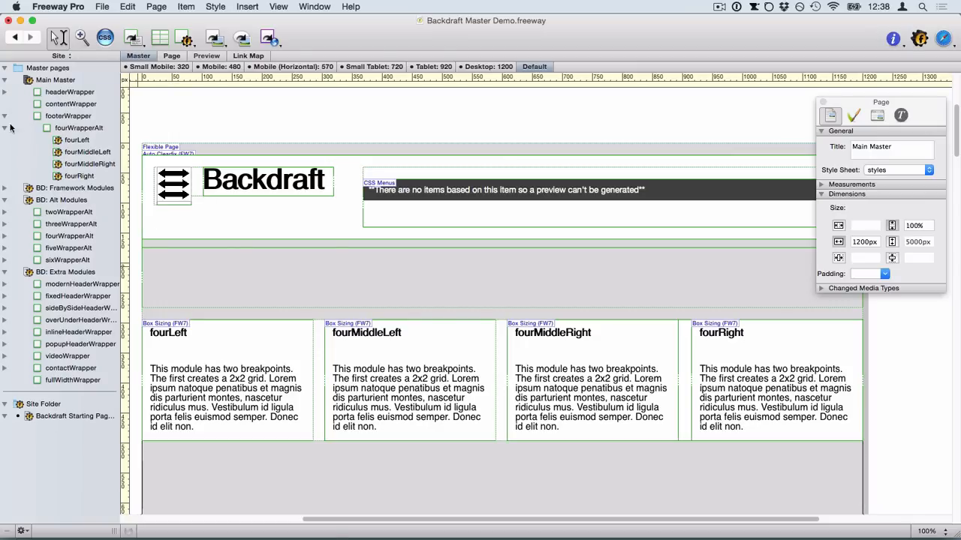
left_click(5, 200)
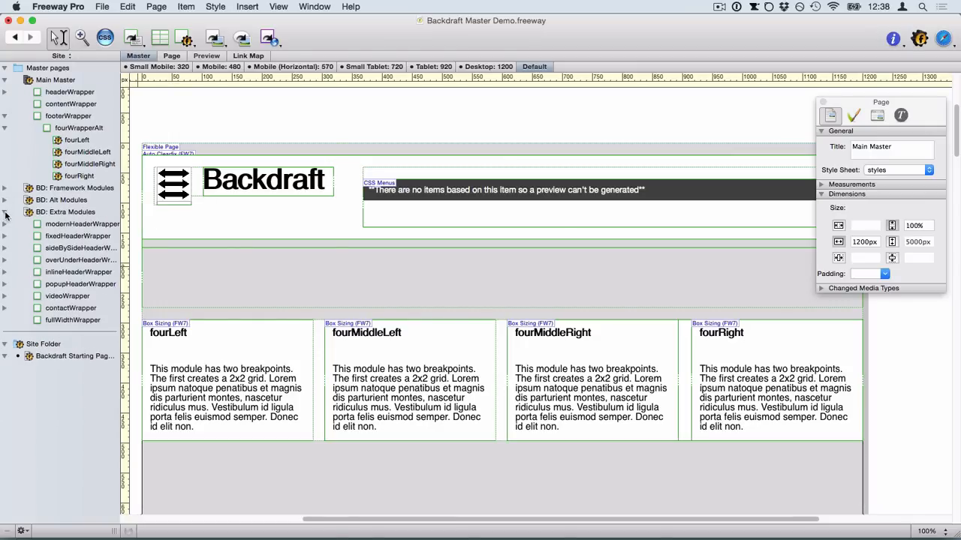
left_click(5, 212)
left_click(43, 248)
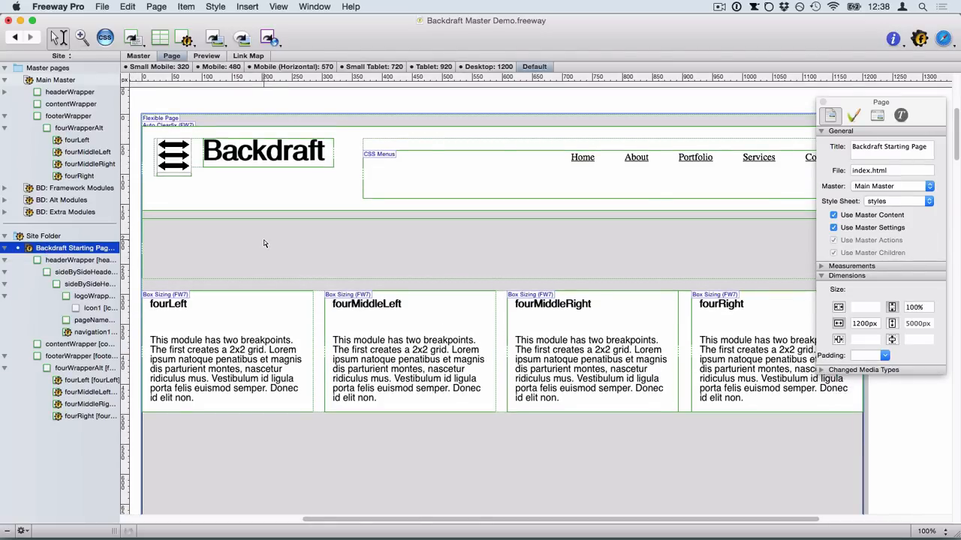
left_click(5, 249)
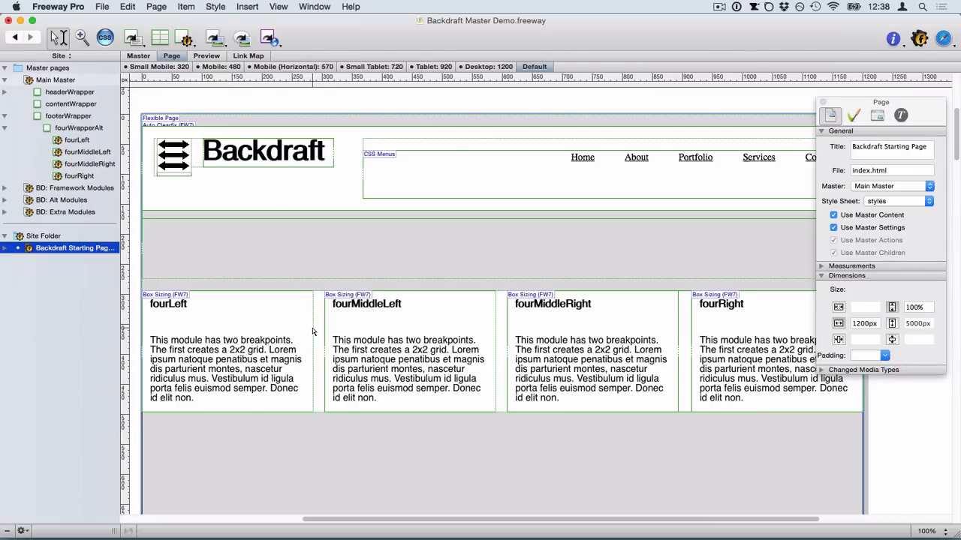
Step: Compare the Main Master with the Backdraft Starting Page and examine the master-related settings of the page's fourLeft column
left_click(59, 80)
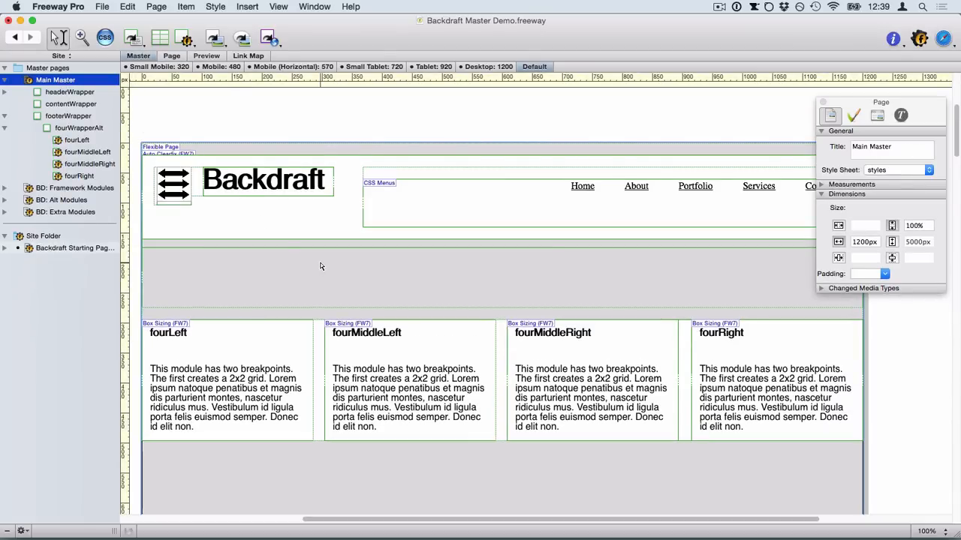
left_click(48, 248)
left_click(321, 324)
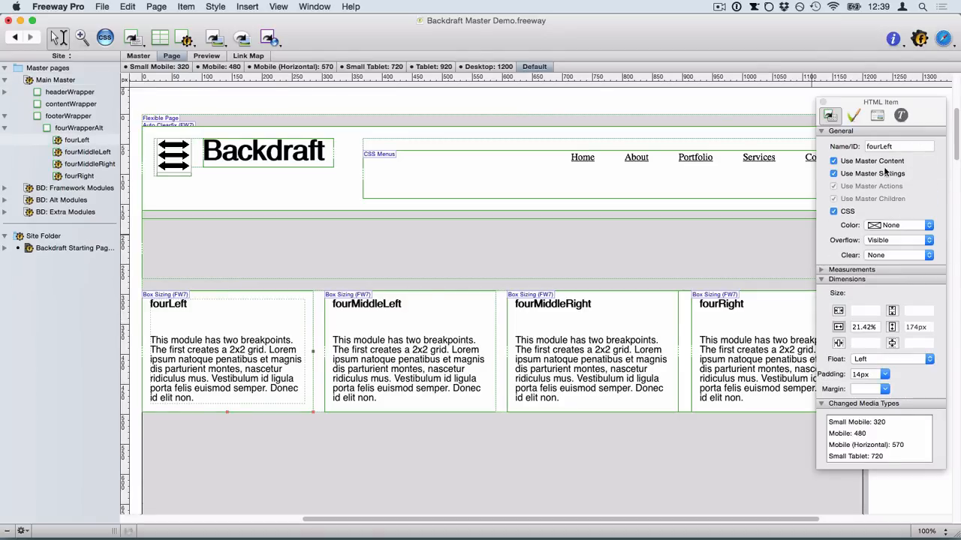
left_click(47, 80)
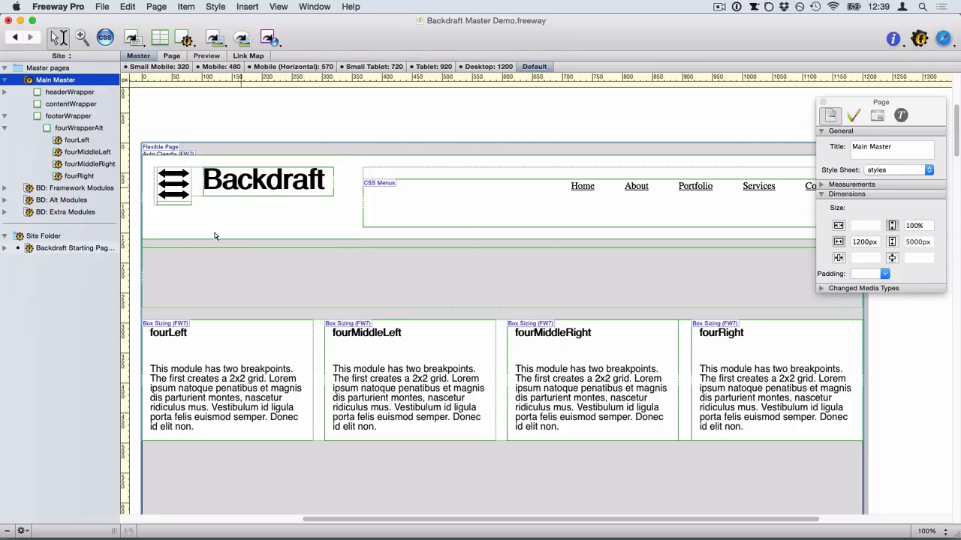
scroll(396, 295, "down", 3)
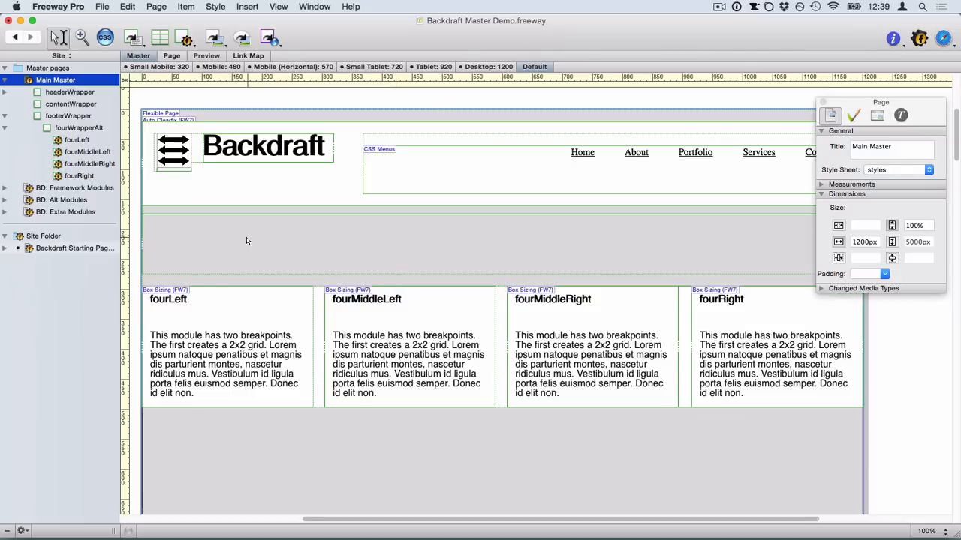
left_click(76, 249)
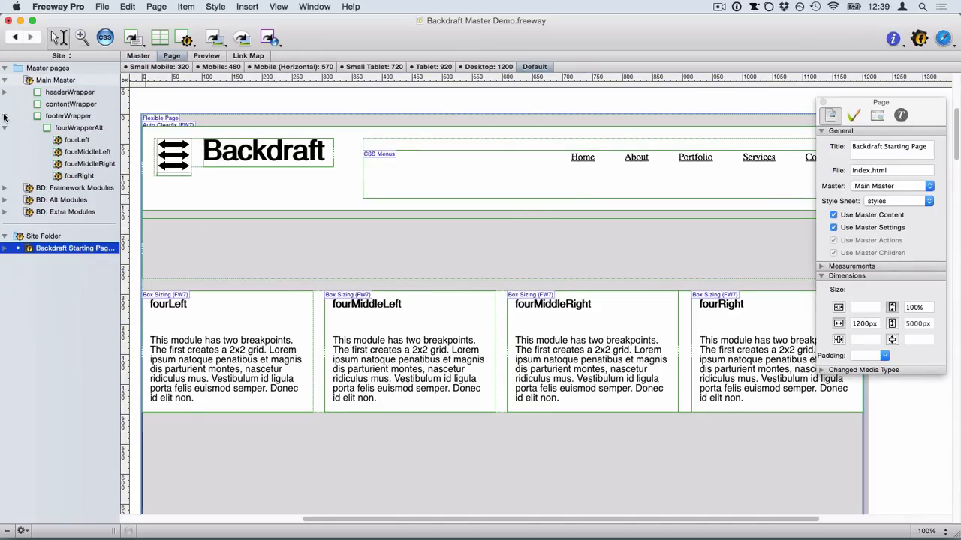
Step: Copy fiveWrapperAlt from BD: Alt Modules and paste it inline inside contentWrapper on the Backdraft Starting Page
left_click(4, 80)
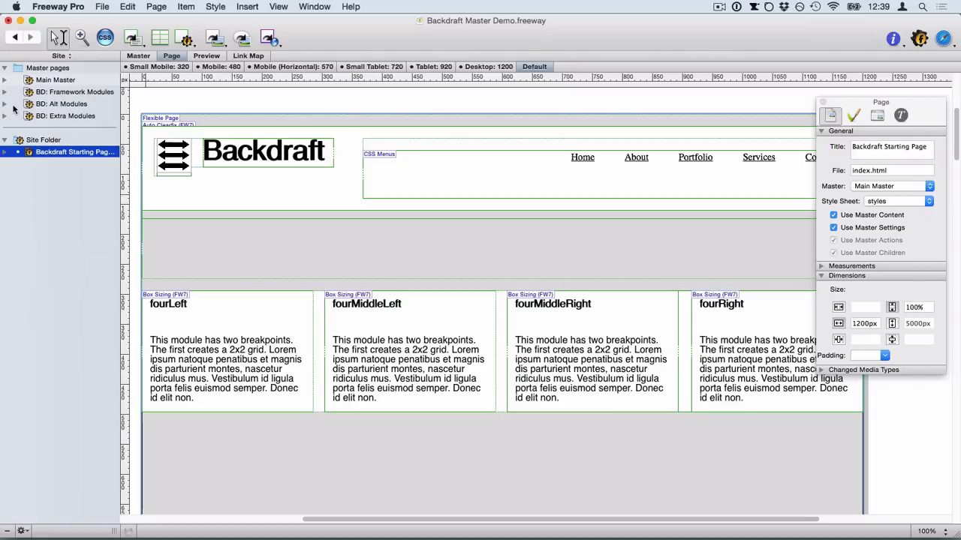
left_click(4, 104)
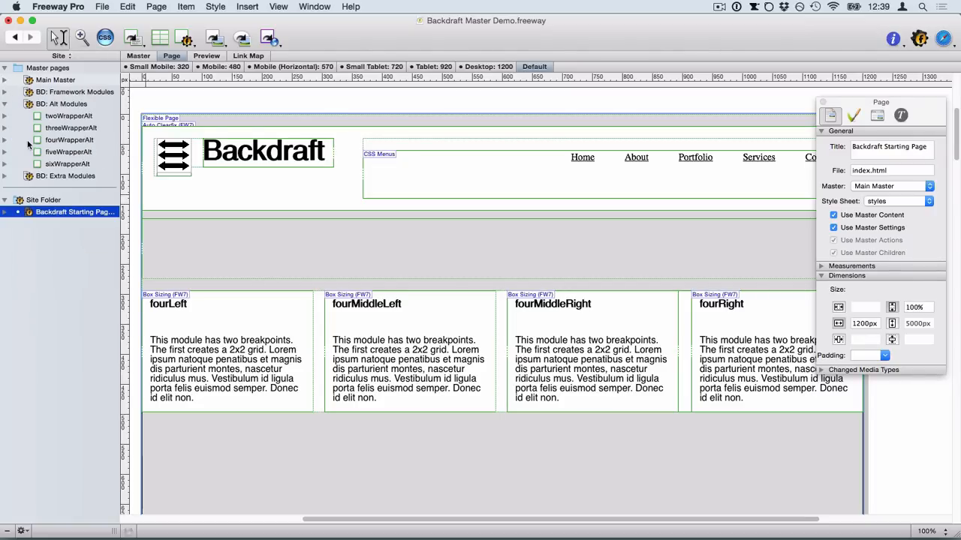
left_click(60, 153)
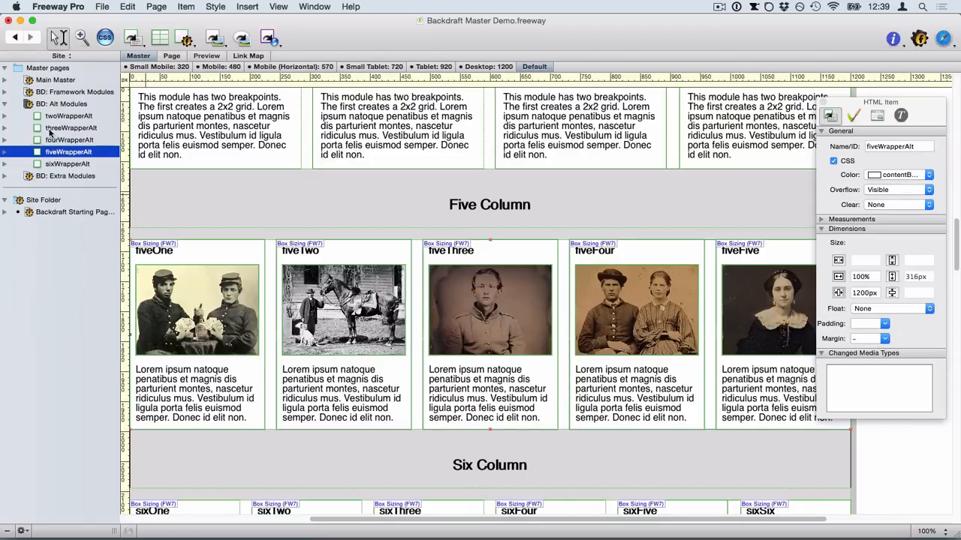
left_click(60, 212)
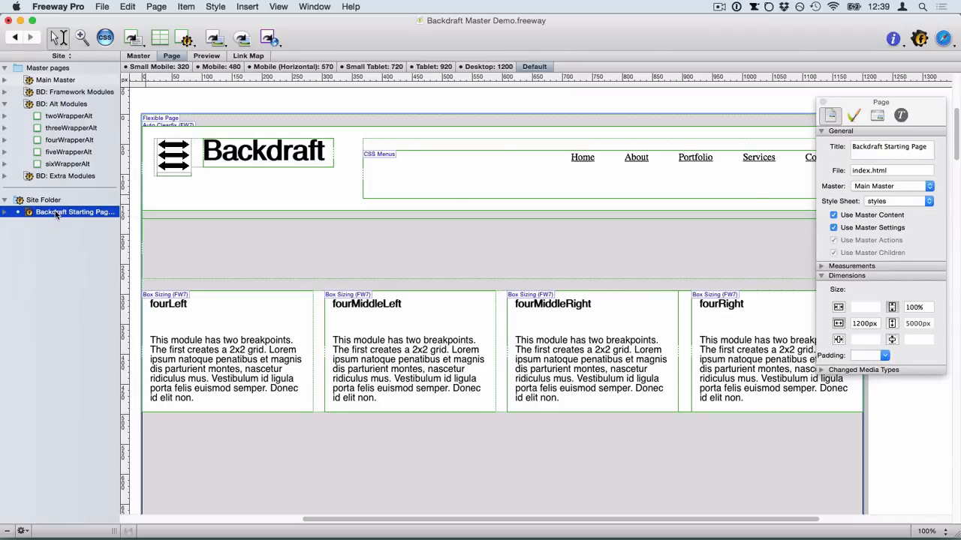
left_click(361, 245)
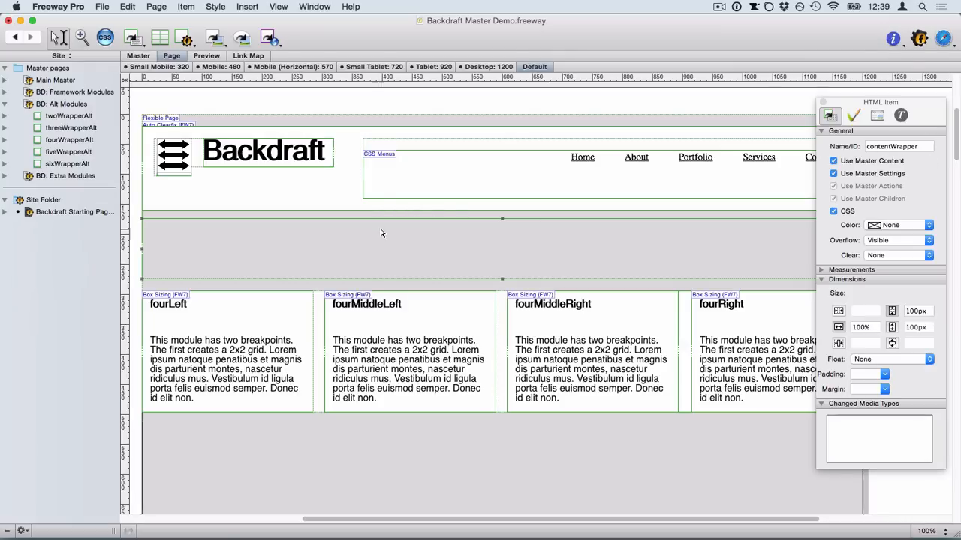
left_click(381, 233)
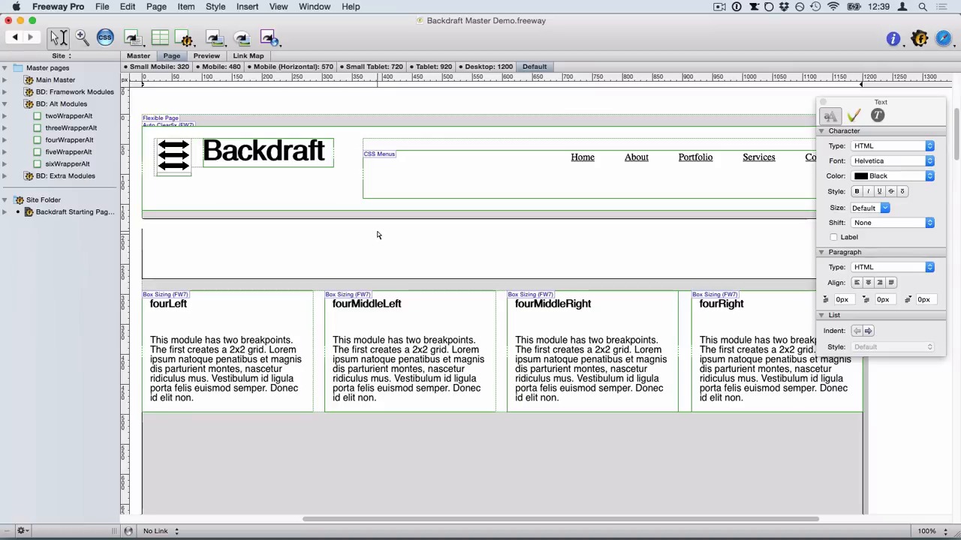
key("super+v")
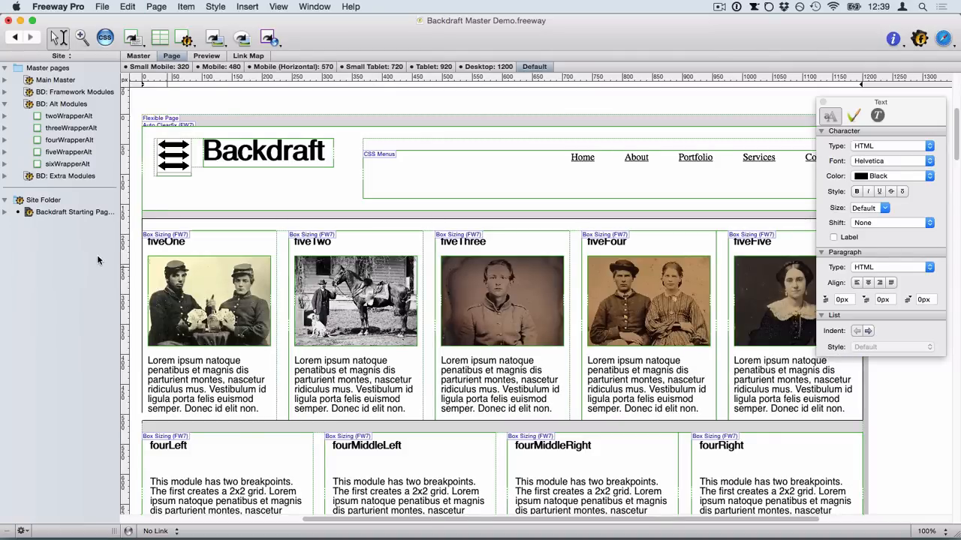
left_click(131, 245)
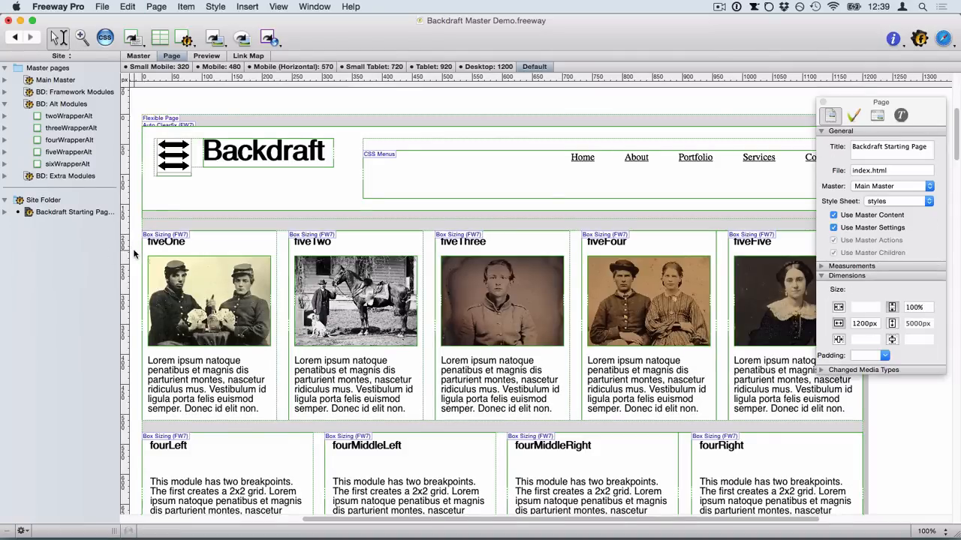
scroll(133, 248, "down", 2)
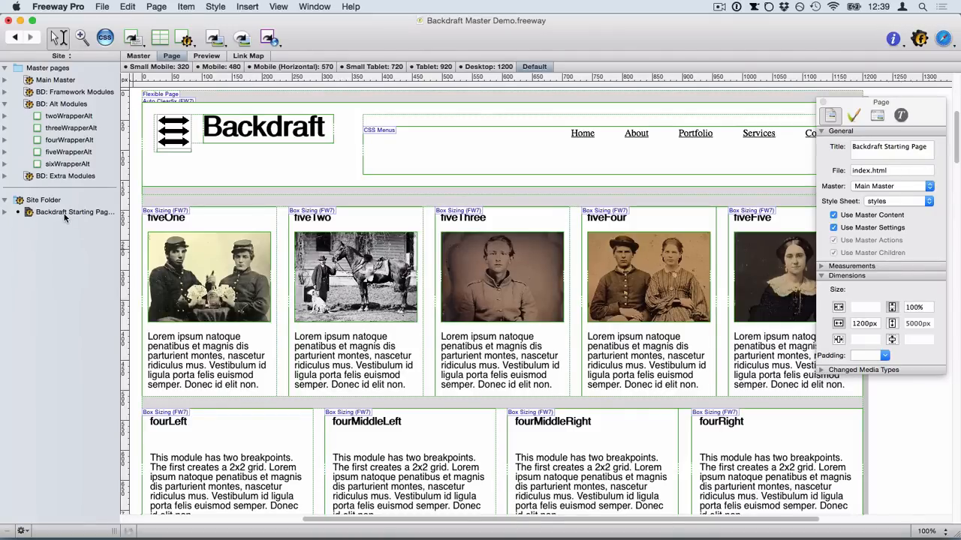
Step: Copy twoWrapperAlt from BD: Alt Modules and select contentWrapper around the five-column module on the Backdraft Starting Page
left_click(60, 118)
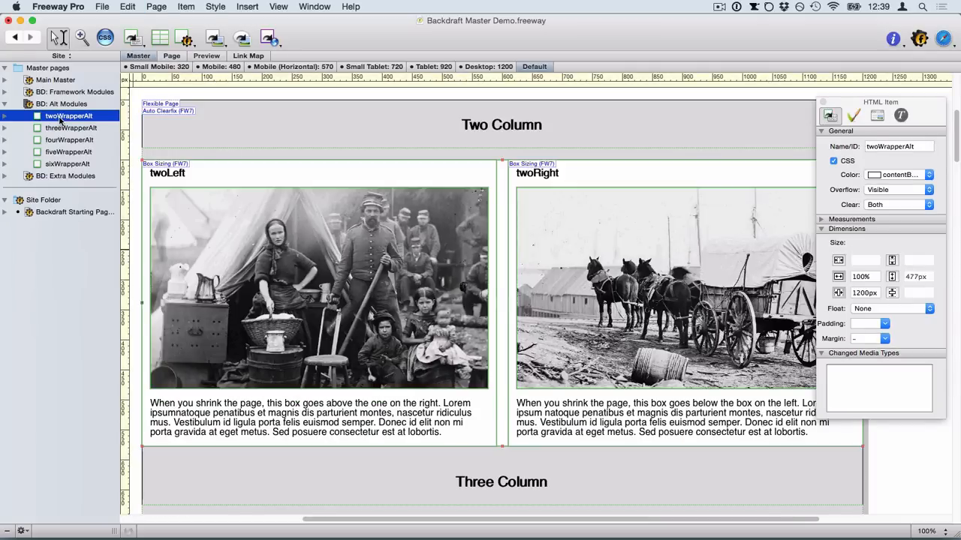
left_click(49, 214)
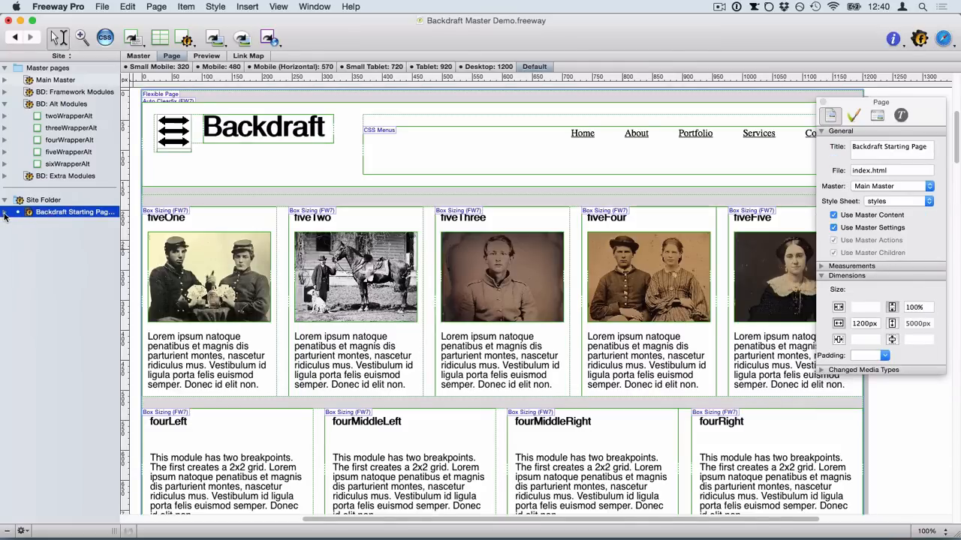
scroll(318, 270, "down", 1)
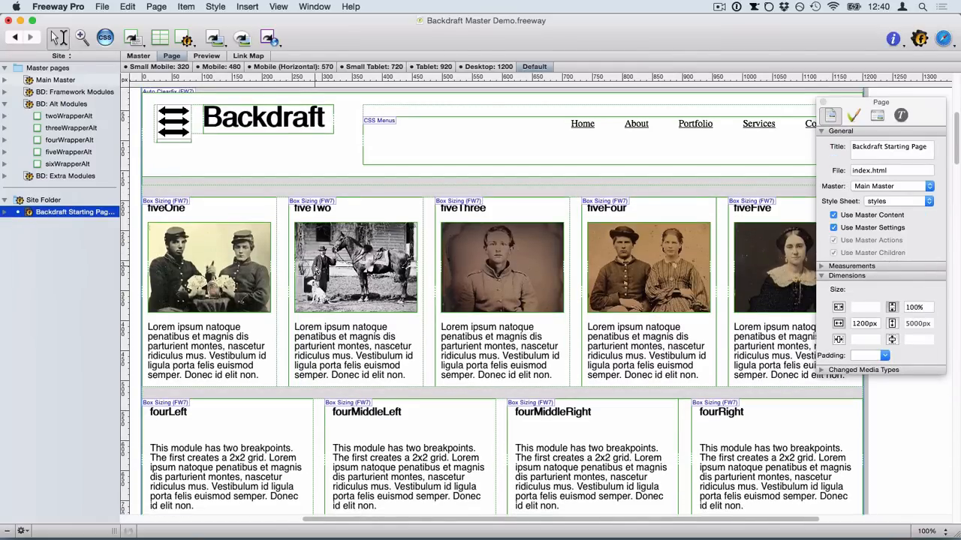
left_click(485, 194)
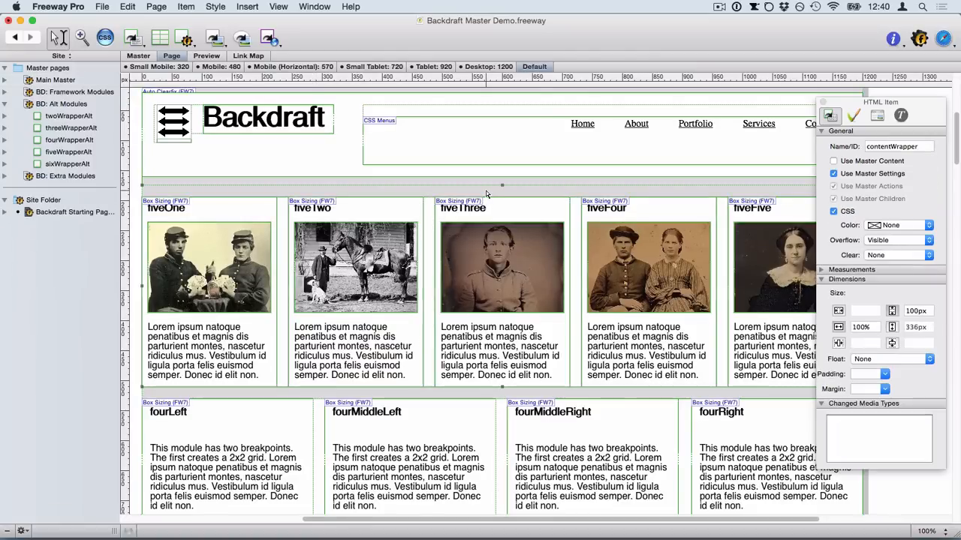
left_click(430, 216)
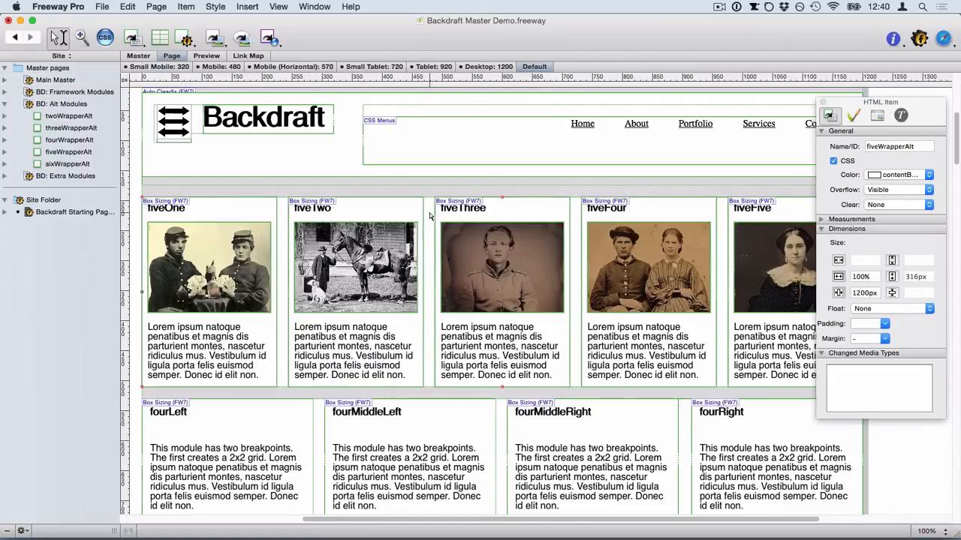
left_click(544, 387)
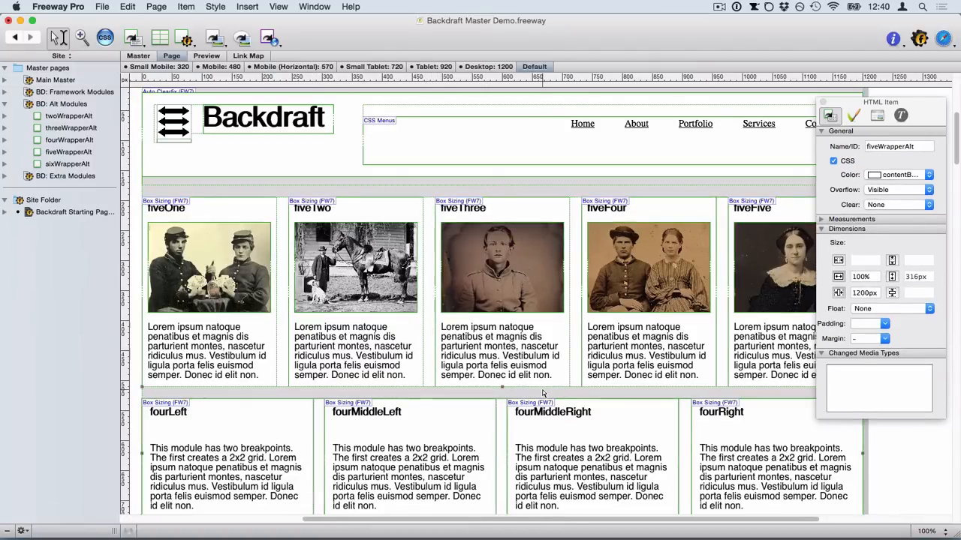
left_click(484, 193)
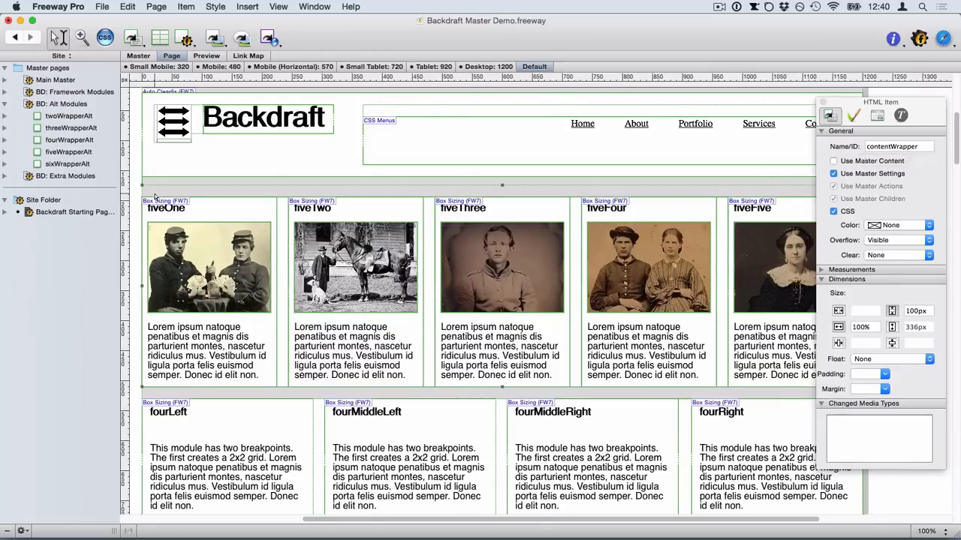
Step: Expand contentWrapper in the page's item list and paste the copied two-column module inline directly after fiveWrapperAlt
left_click(16, 212)
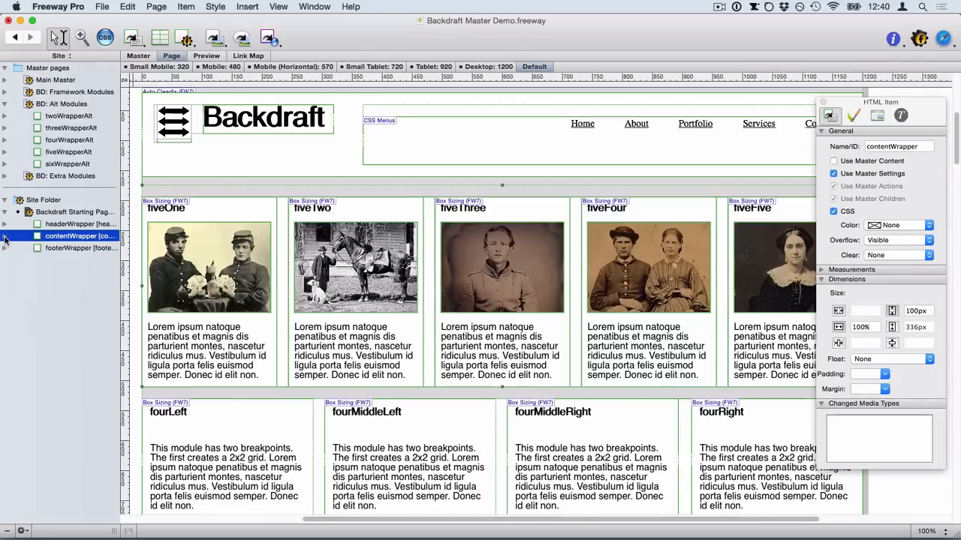
left_click(5, 237)
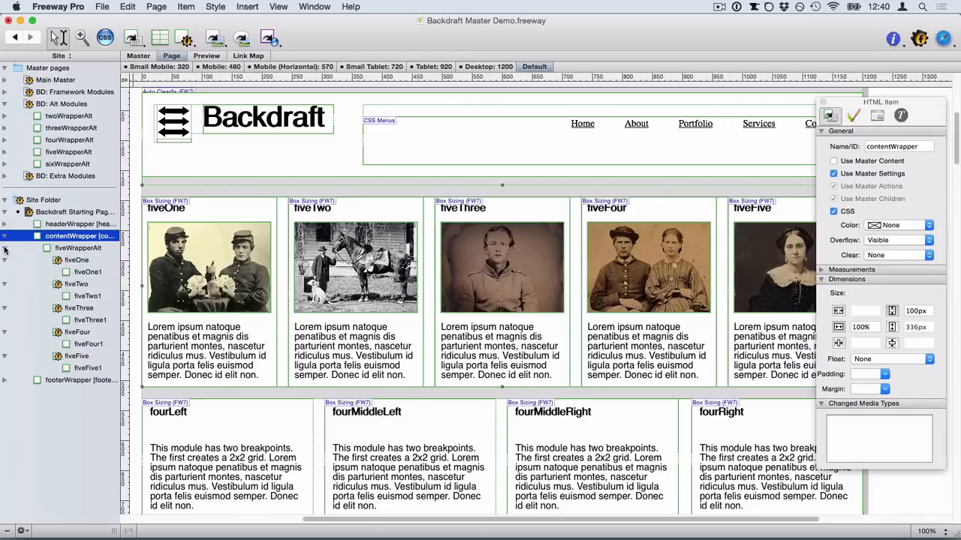
left_click(4, 248)
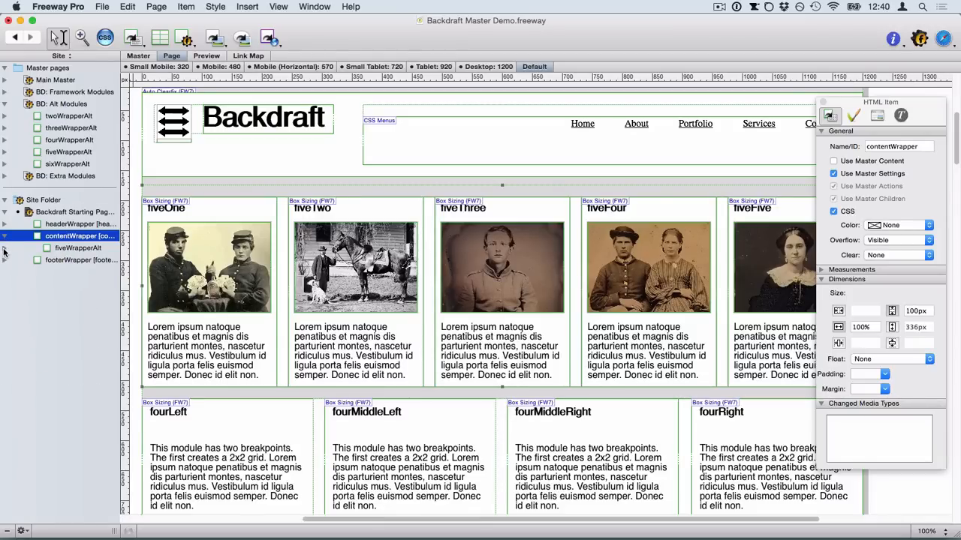
left_click(65, 249)
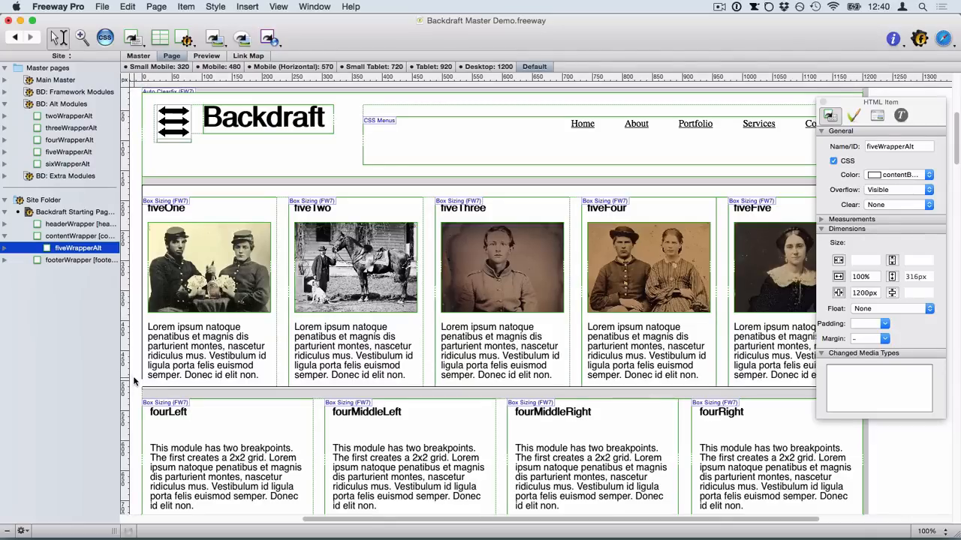
key("super+v")
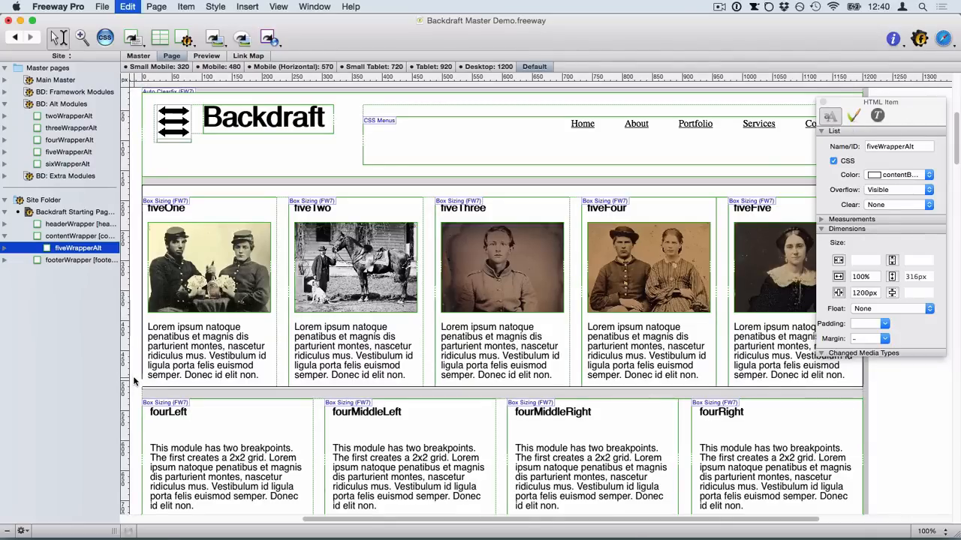
scroll(139, 390, "down", 6)
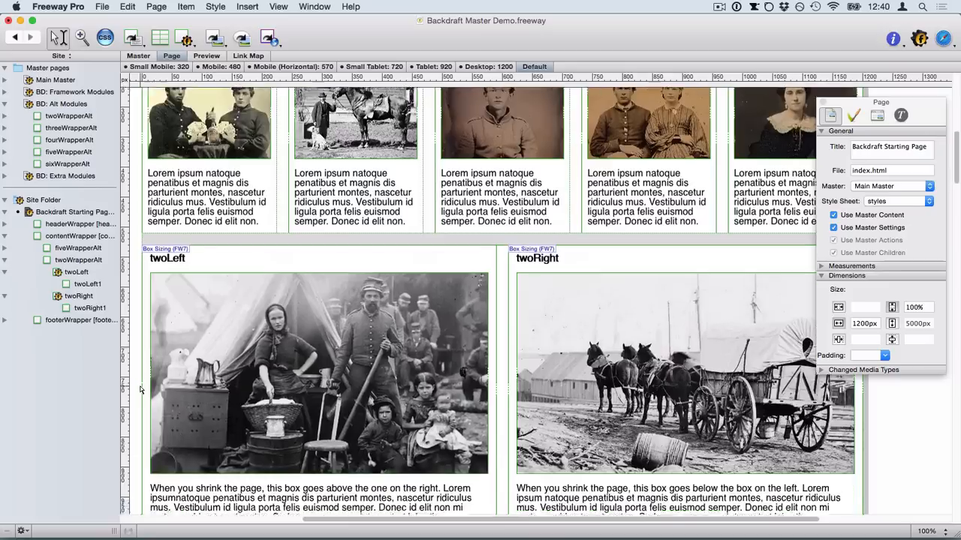
scroll(140, 389, "up", 3)
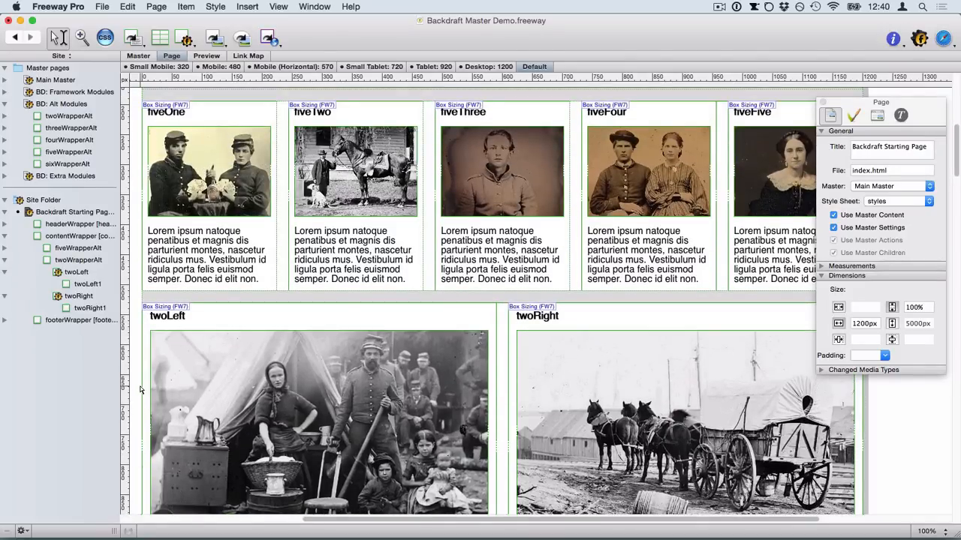
scroll(191, 387, "up", 2)
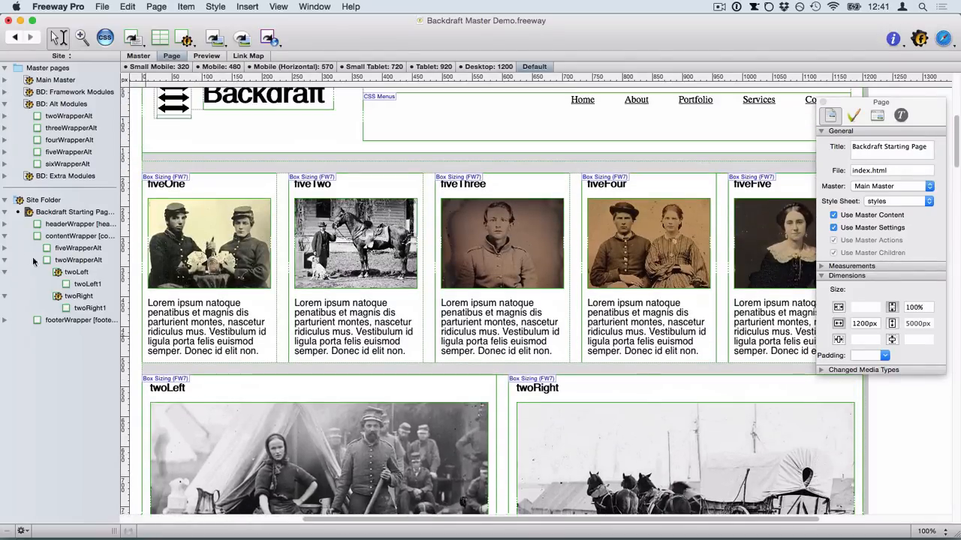
Step: Collapse the Backdraft Starting Page's item list and create a new page titled "Derp" from the Main Master
left_click(7, 212)
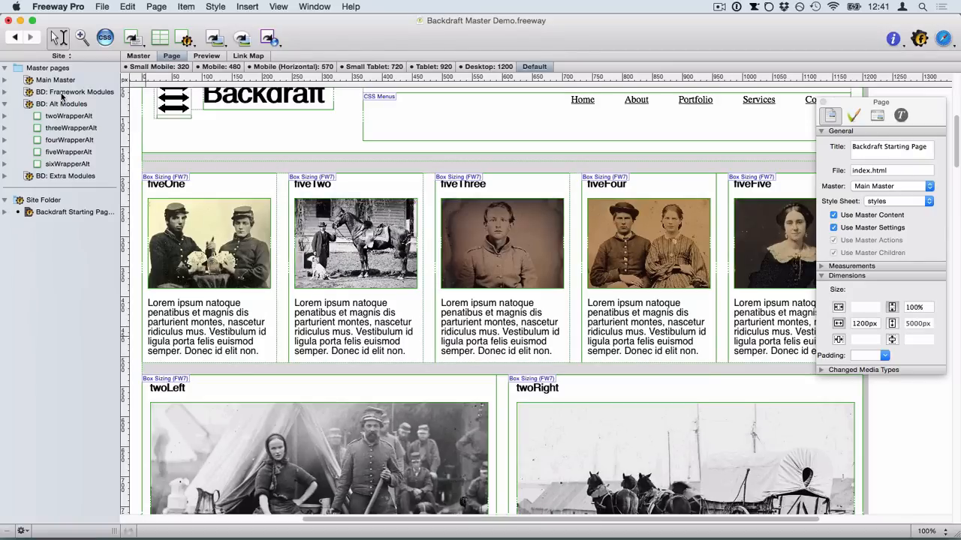
left_click_drag(54, 81, 63, 245)
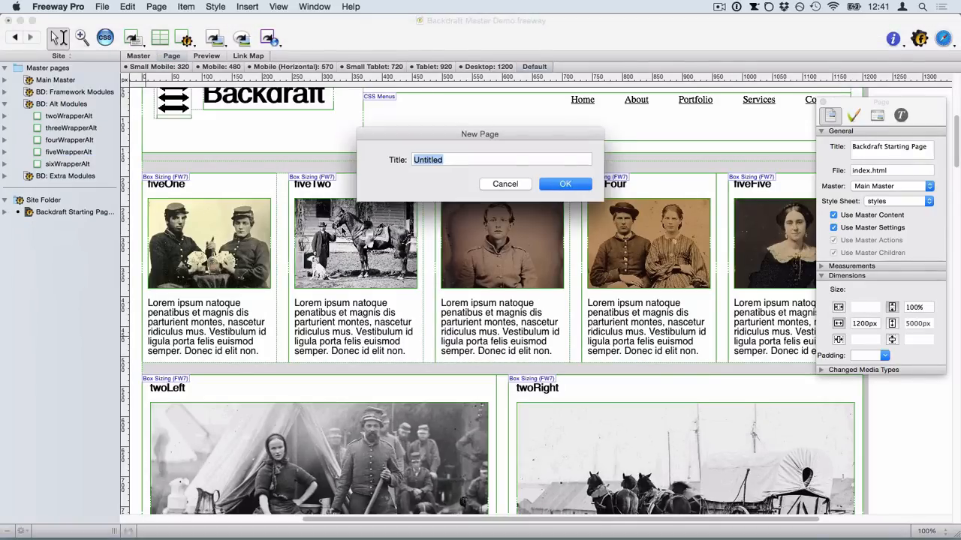
type("Derp")
key("Return")
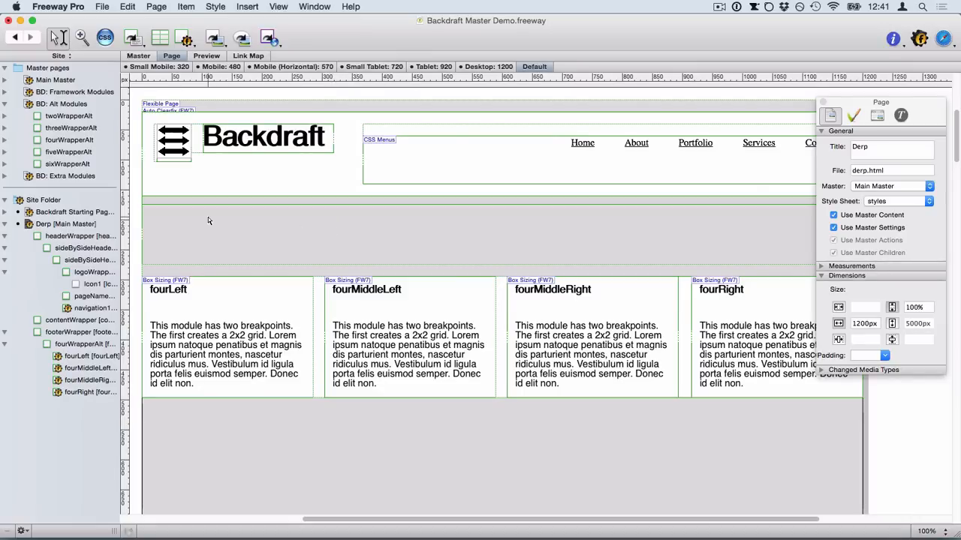
Step: Copy oneWrapper from BD: Framework Modules and paste it inline inside contentWrapper on the Derp page
left_click(5, 103)
left_click(5, 91)
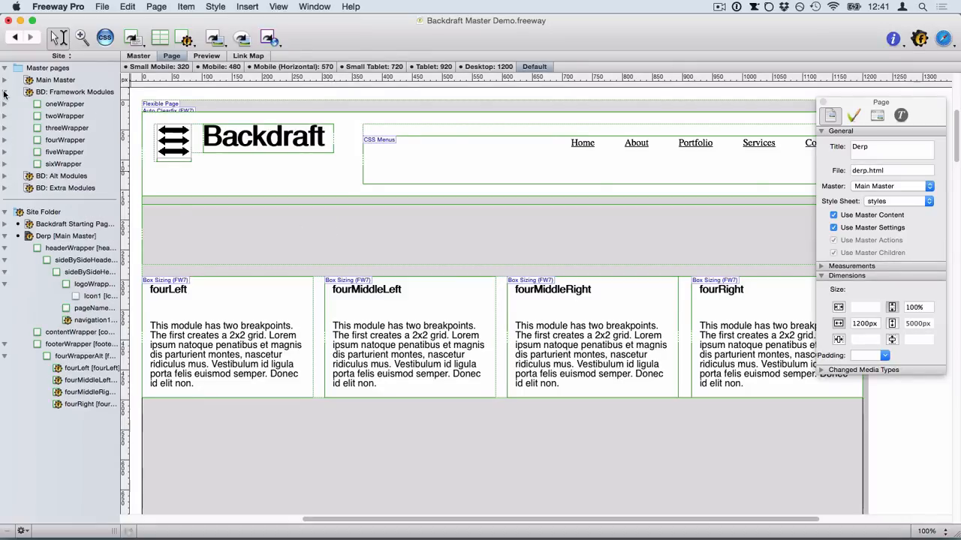
left_click(65, 105)
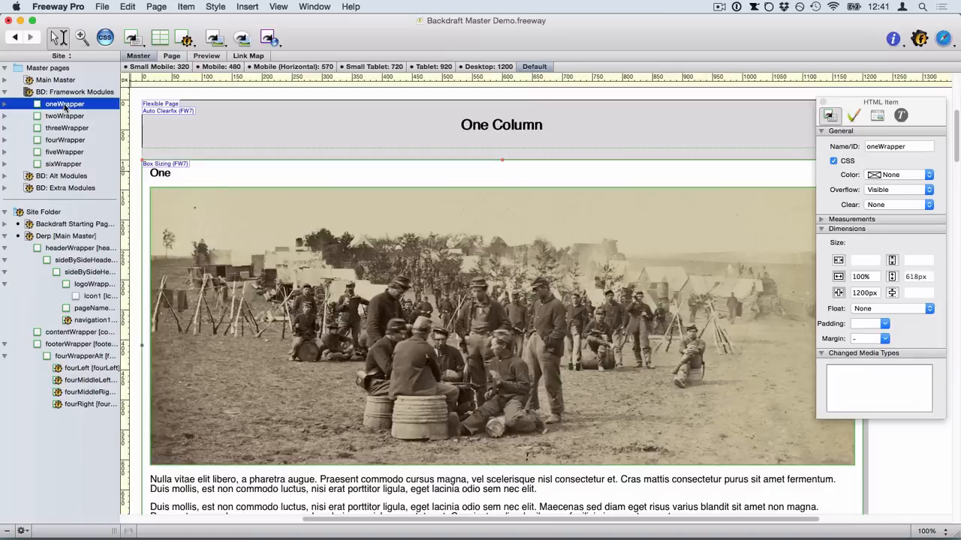
left_click(60, 237)
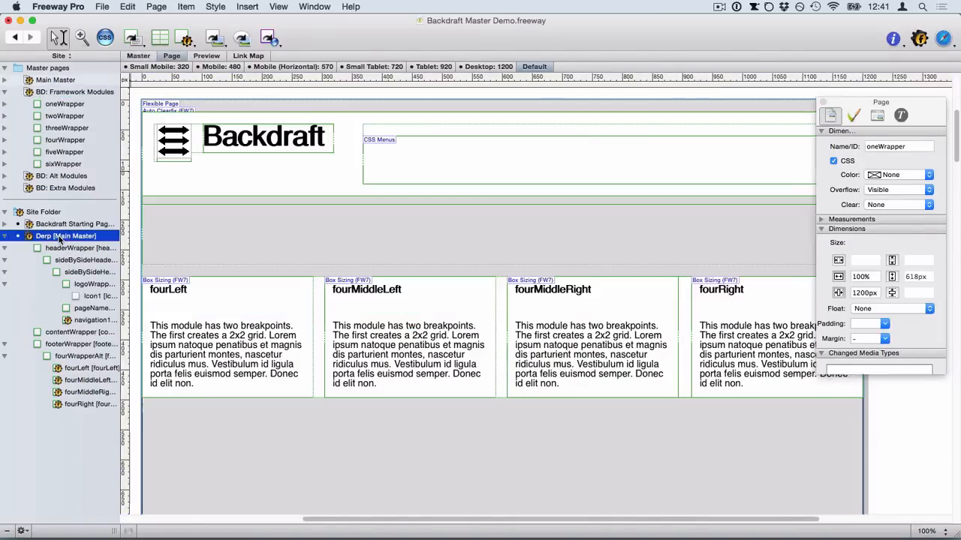
left_click(5, 248)
left_click(5, 272)
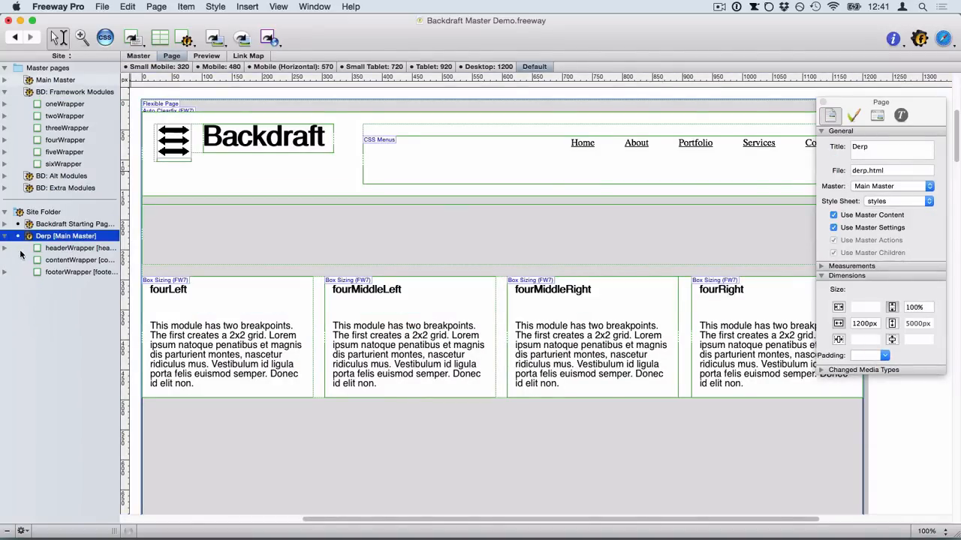
left_click(63, 261)
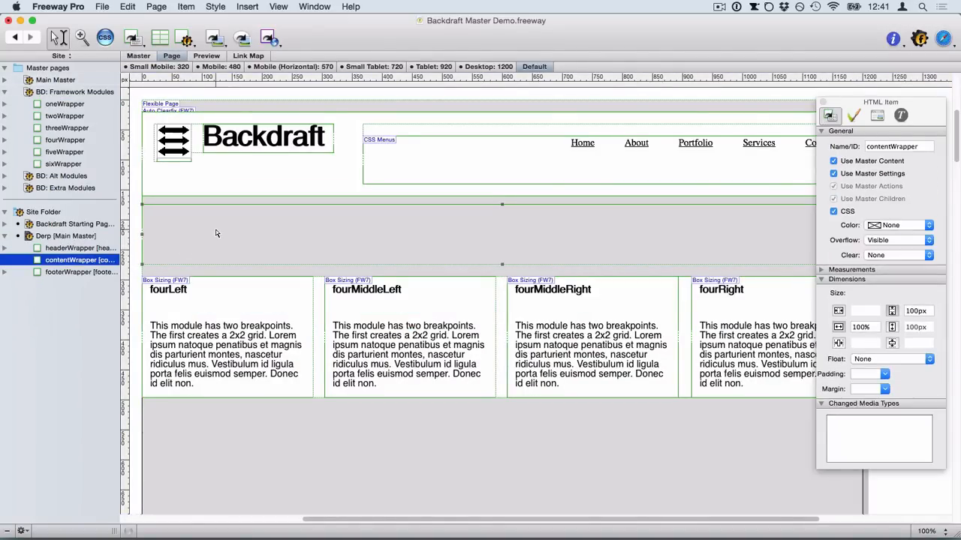
left_click(215, 234)
key("super+v")
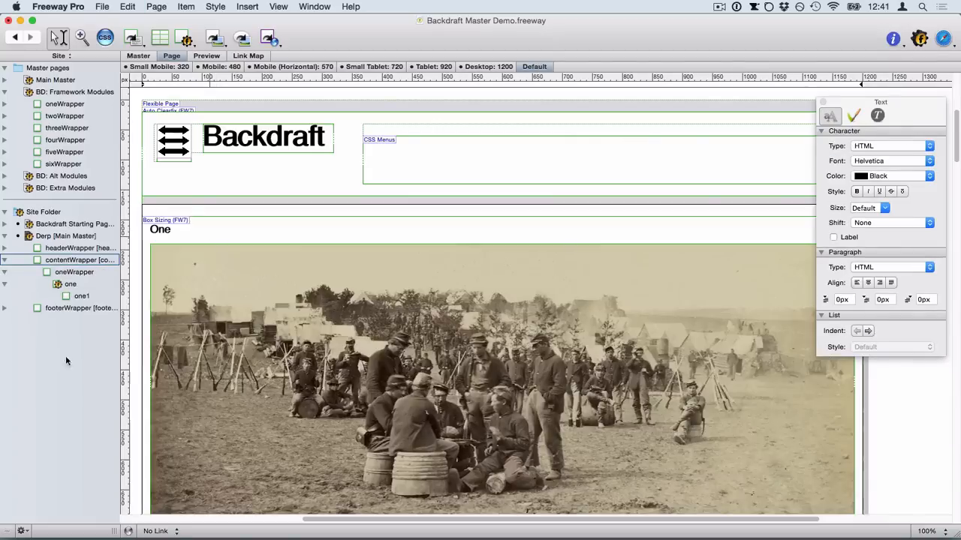
Step: Copy fiveWrapper from BD: Framework Modules and paste it inline after oneWrapper inside the Derp page's contentWrapper
left_click(66, 152)
key("super+c")
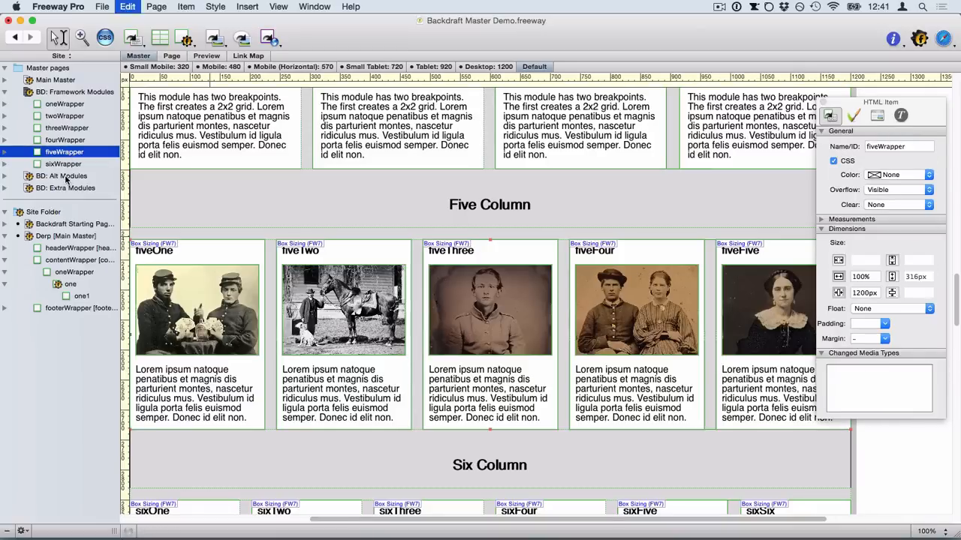
left_click(50, 237)
scroll(358, 303, "down", 8)
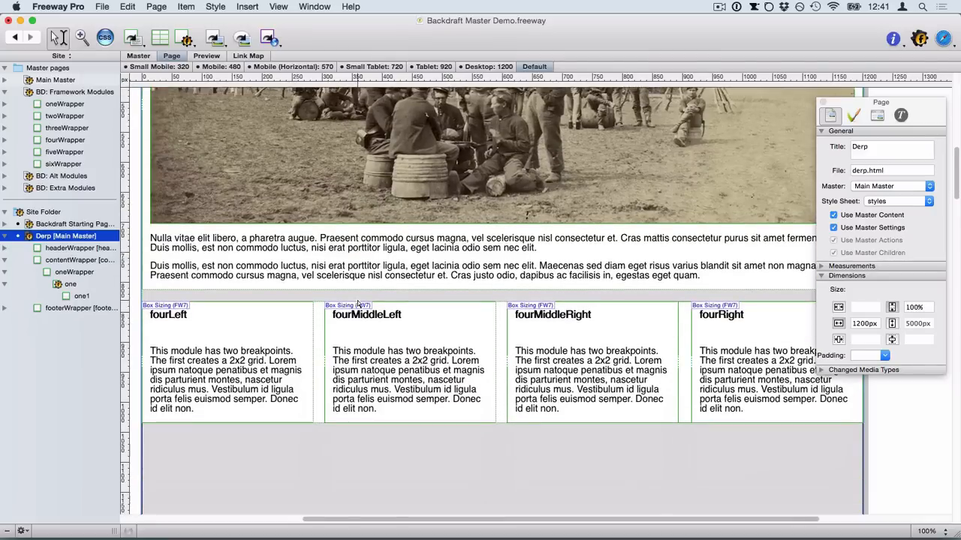
scroll(358, 303, "up", 2)
scroll(370, 322, "down", 1)
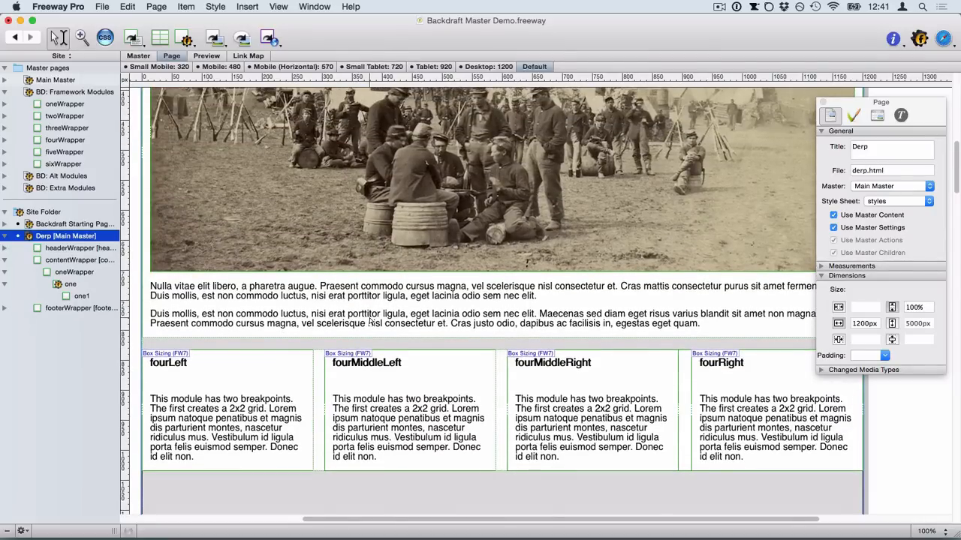
left_click(68, 283)
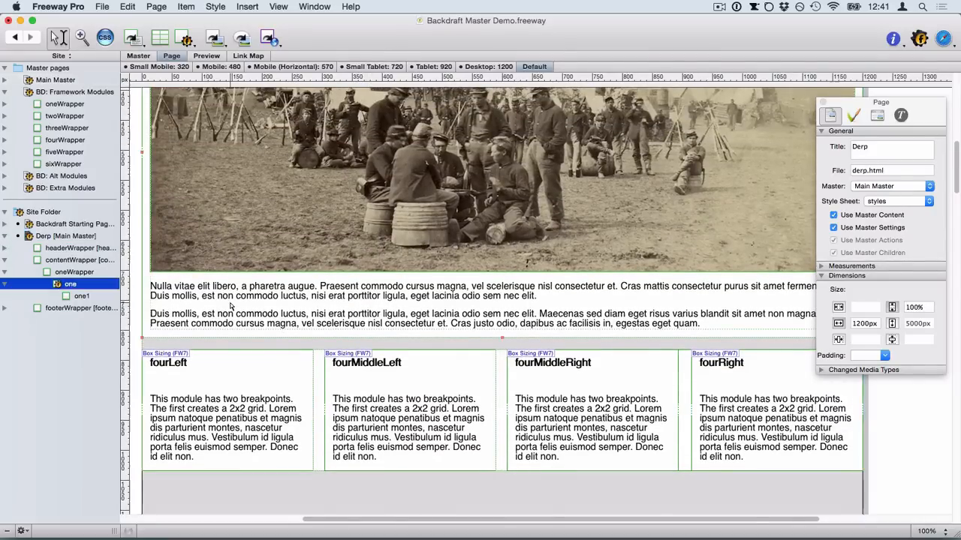
left_click(71, 273)
key("Left")
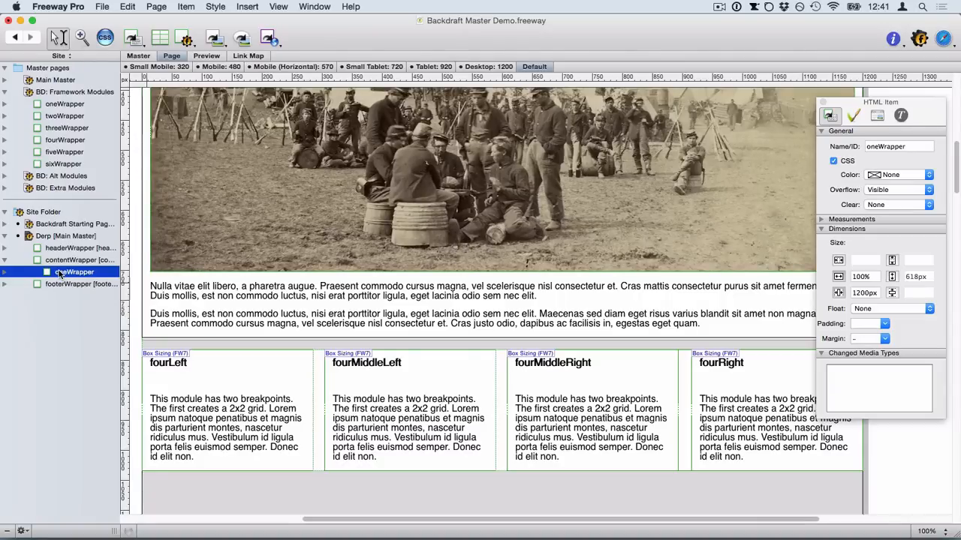
key("super+v")
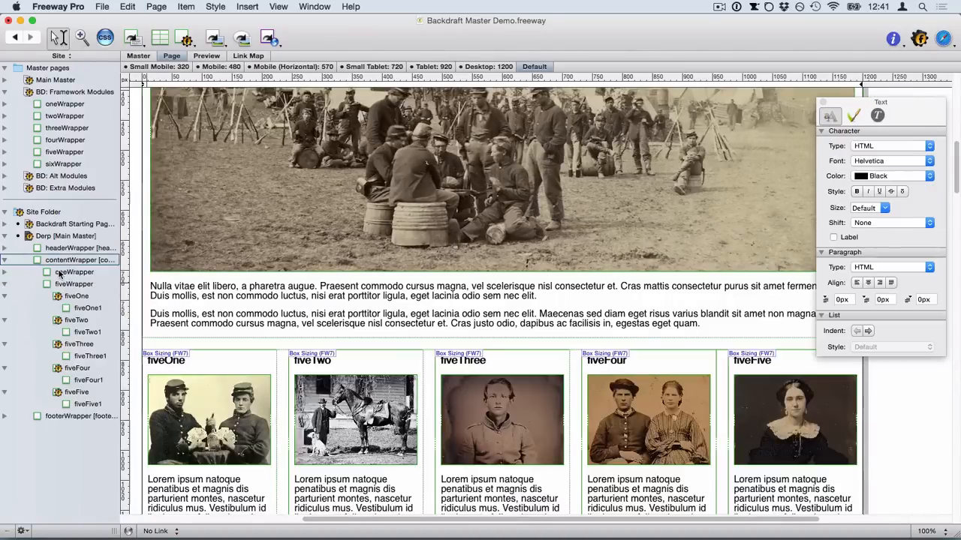
left_click(137, 435)
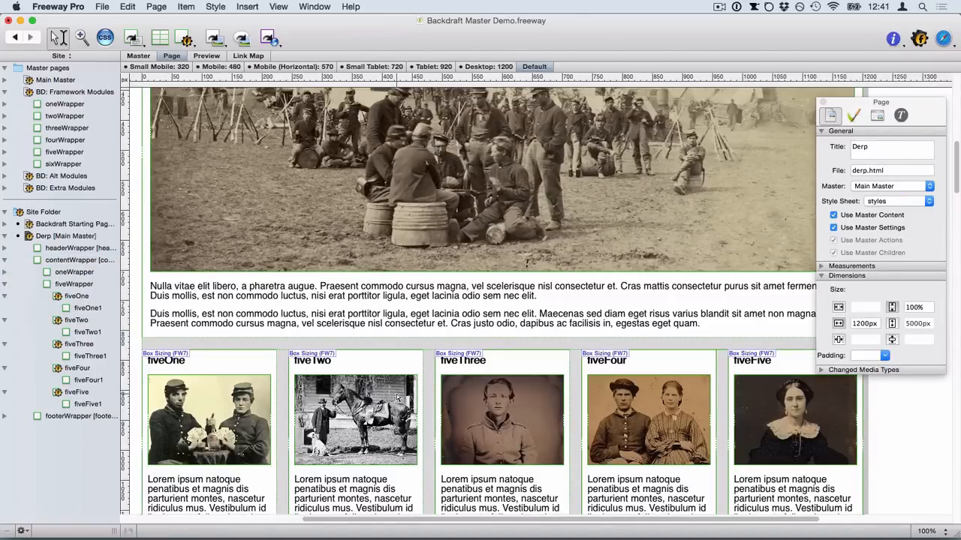
Step: Collapse the Derp page's item list and review the Backdraft Starting Page and the Main Master's header, content area and footer
scroll(397, 398, "up", 5)
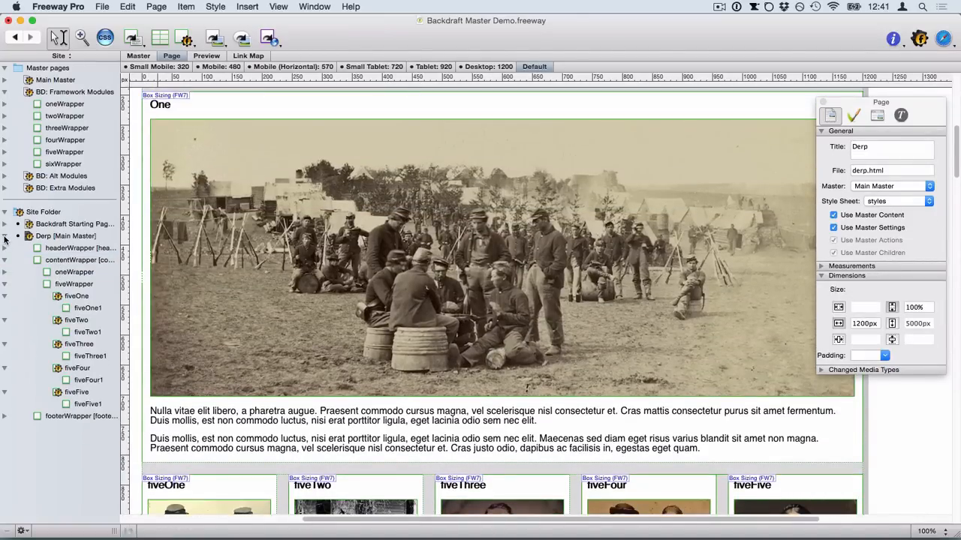
left_click(5, 237)
left_click(49, 225)
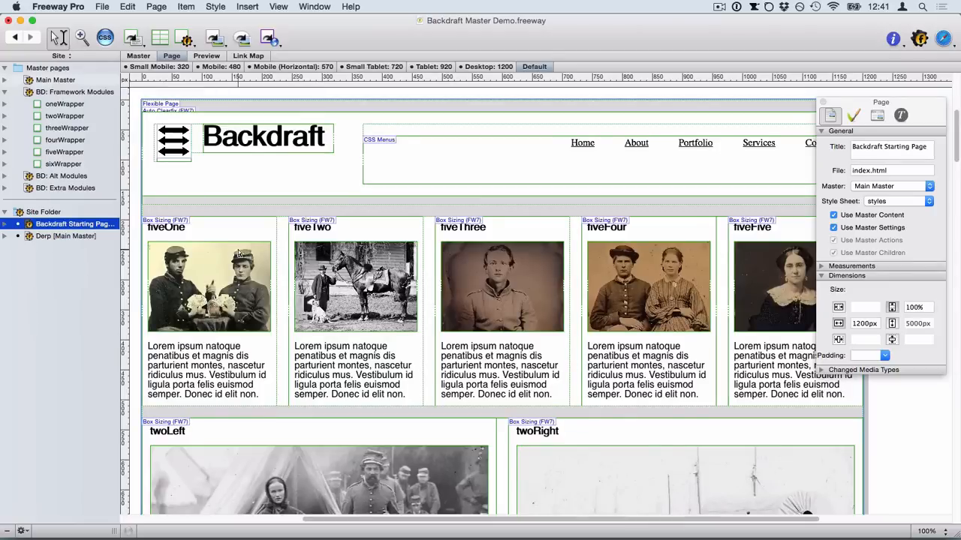
left_click(55, 80)
scroll(217, 193, "up", 10)
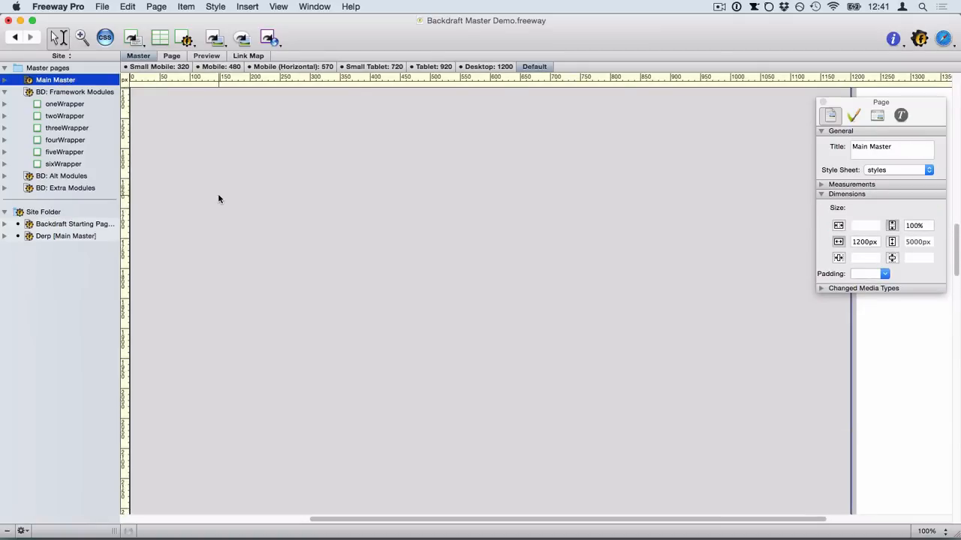
scroll(217, 197, "up", 8)
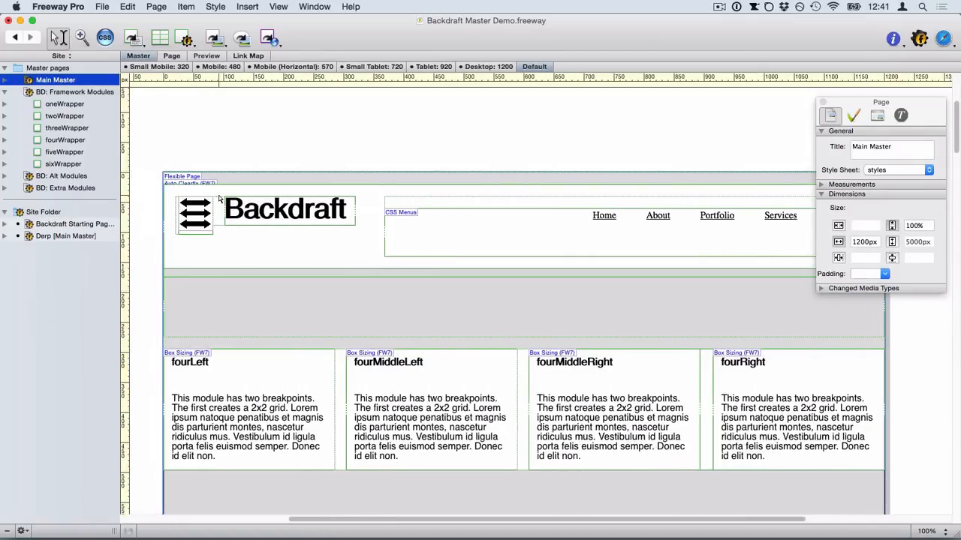
Step: Change the Main Master's header title to "Backdraft Master" and check it on the Backdraft Starting Page and Derp page
double_click(350, 197)
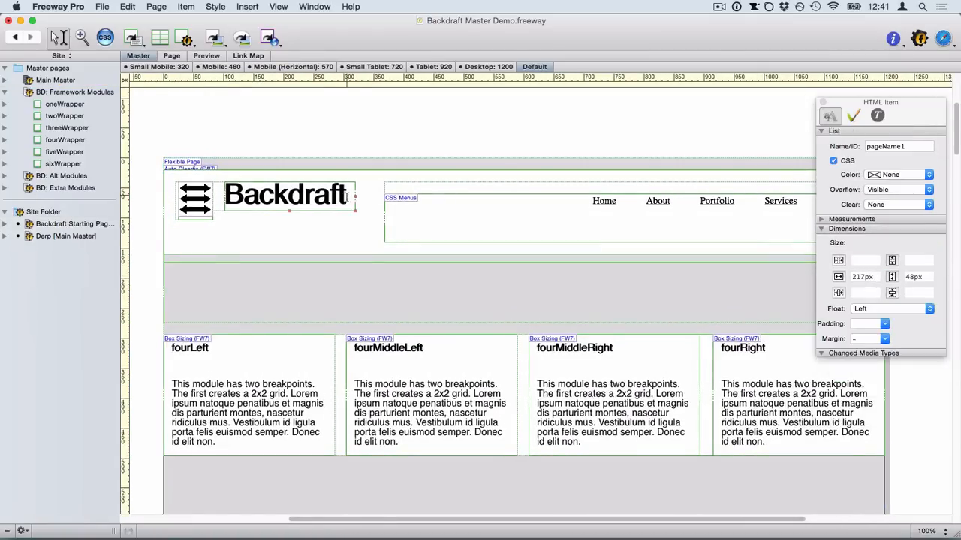
type("Master")
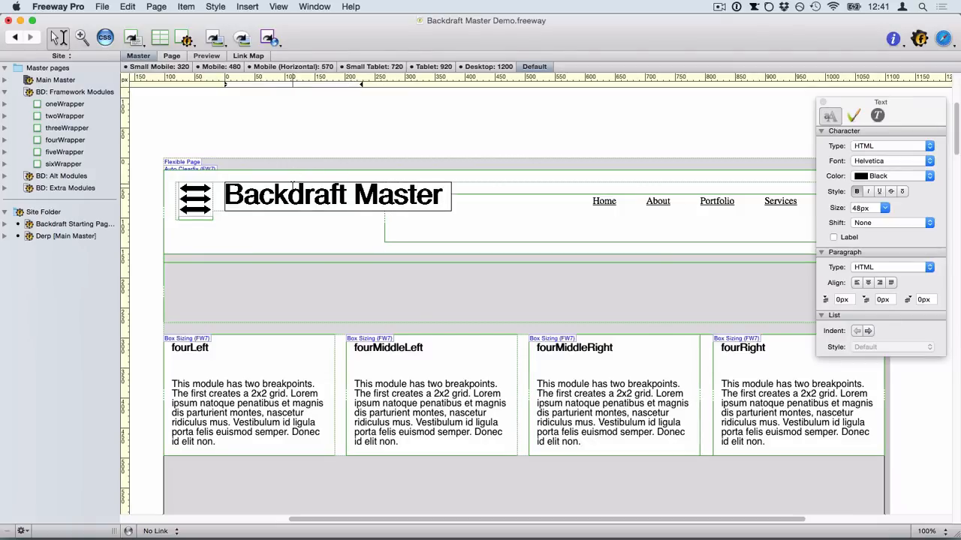
left_click(147, 205)
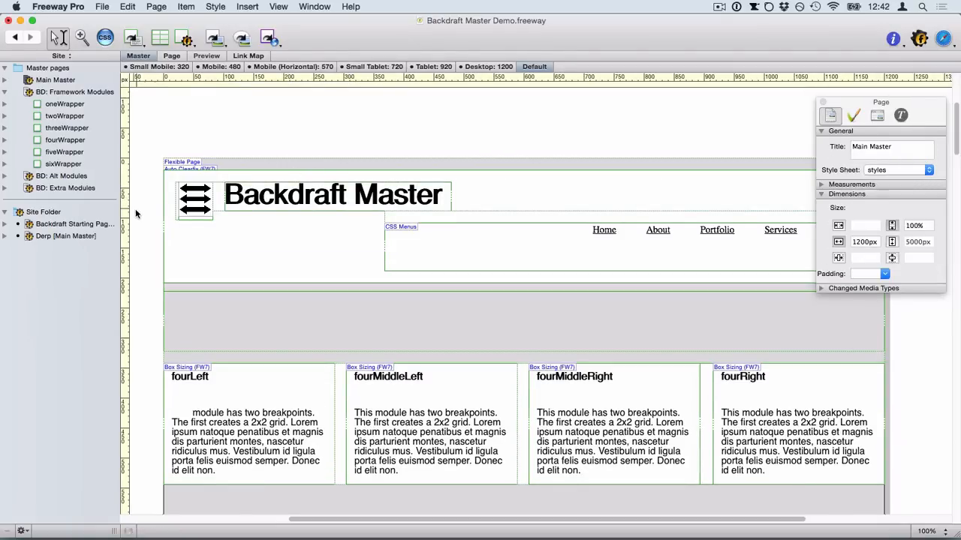
left_click(76, 223)
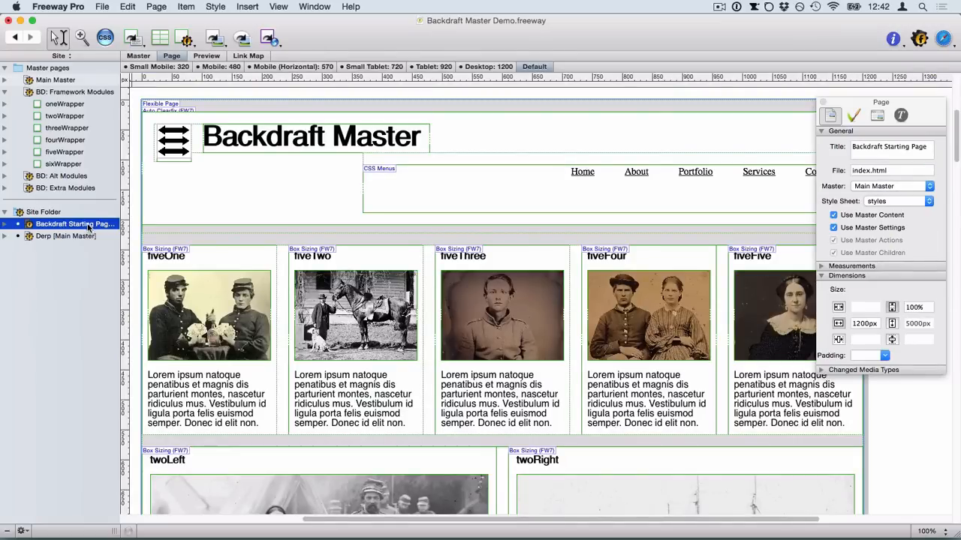
left_click(81, 236)
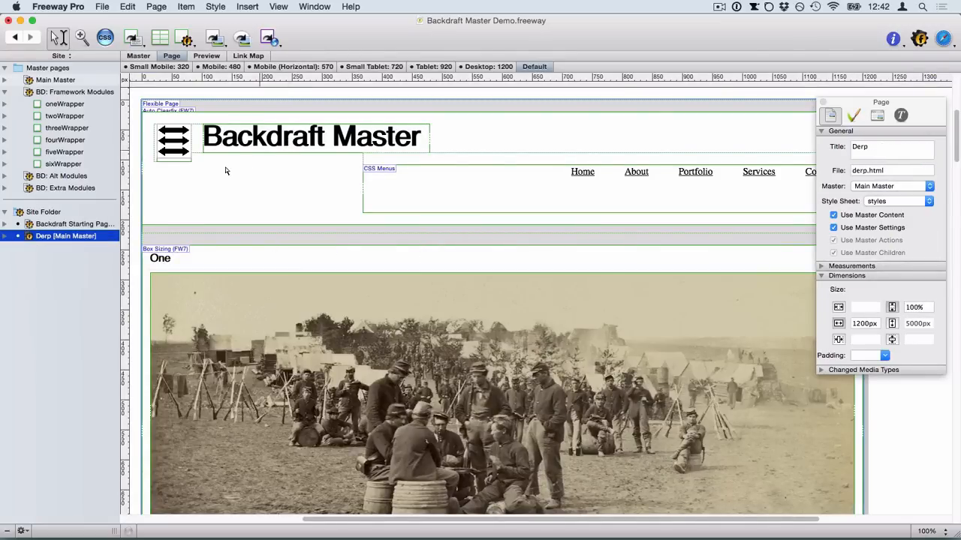
left_click(58, 223)
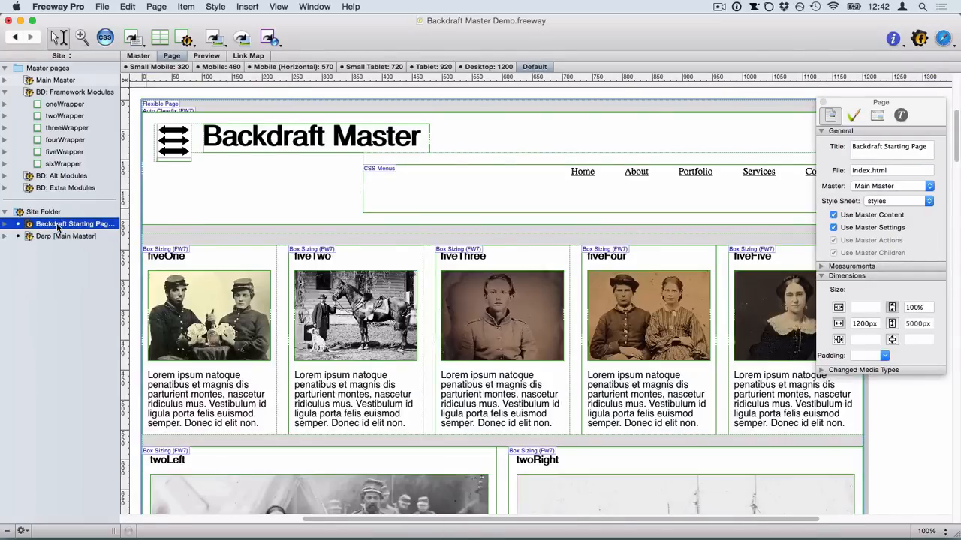
Step: Delete the side-by-side header module from headerWrapper on the Main Master
left_click(72, 81)
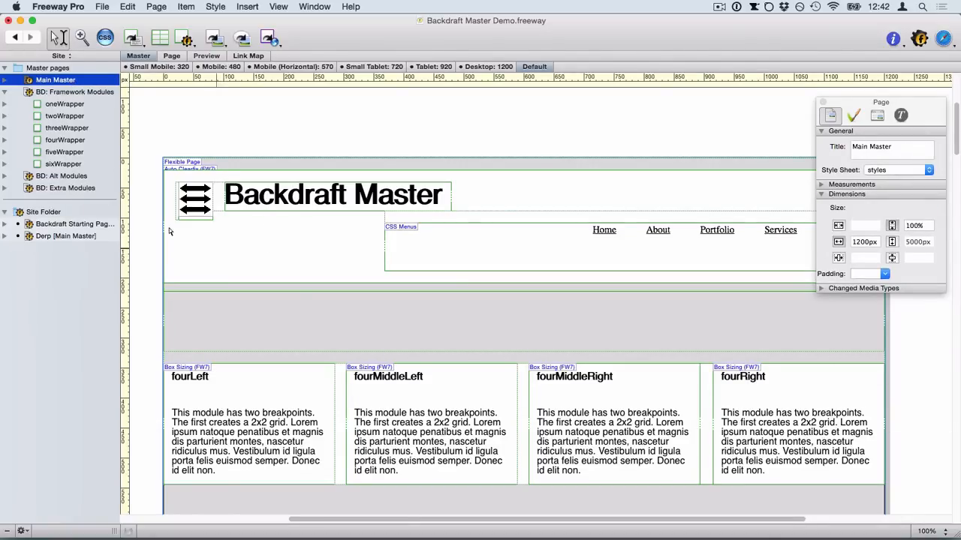
left_click(4, 81)
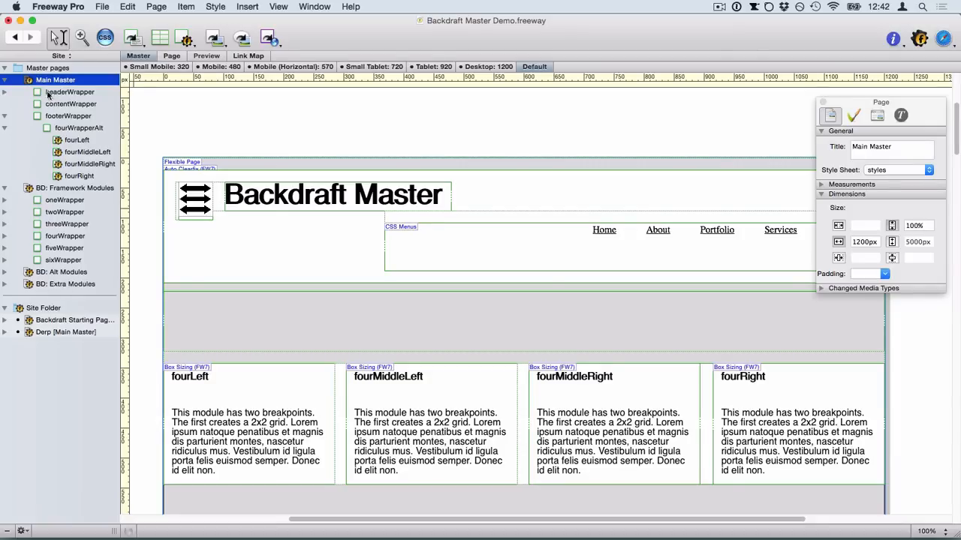
left_click(5, 92)
left_click(71, 105)
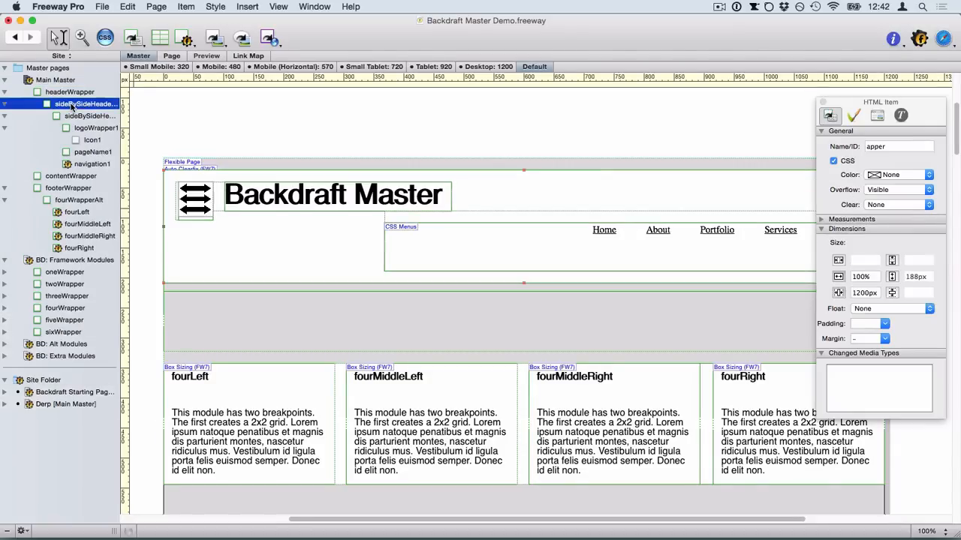
key("Delete")
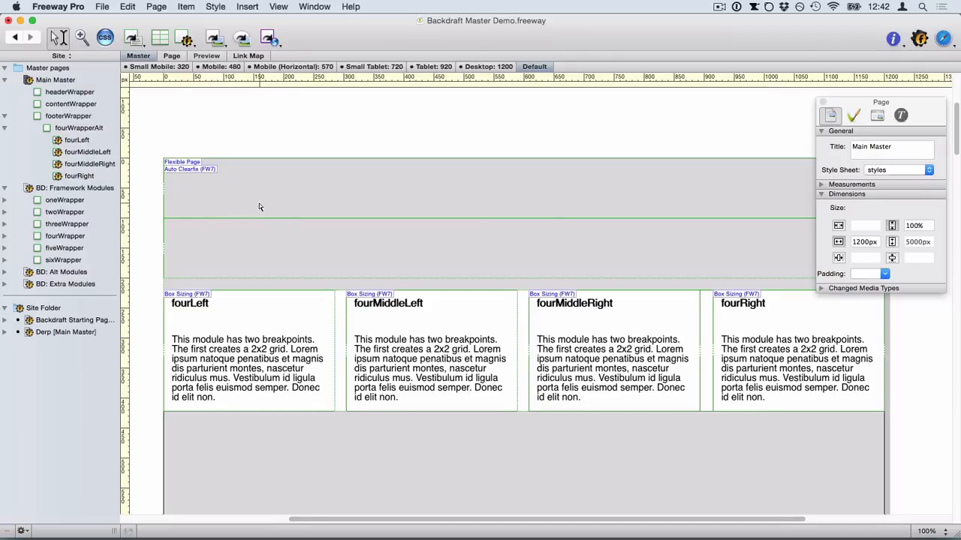
Step: Copy fixedHeaderWrapper from BD: Extra Modules and paste it inline inside headerWrapper on the Main Master
left_click(5, 189)
left_click(6, 213)
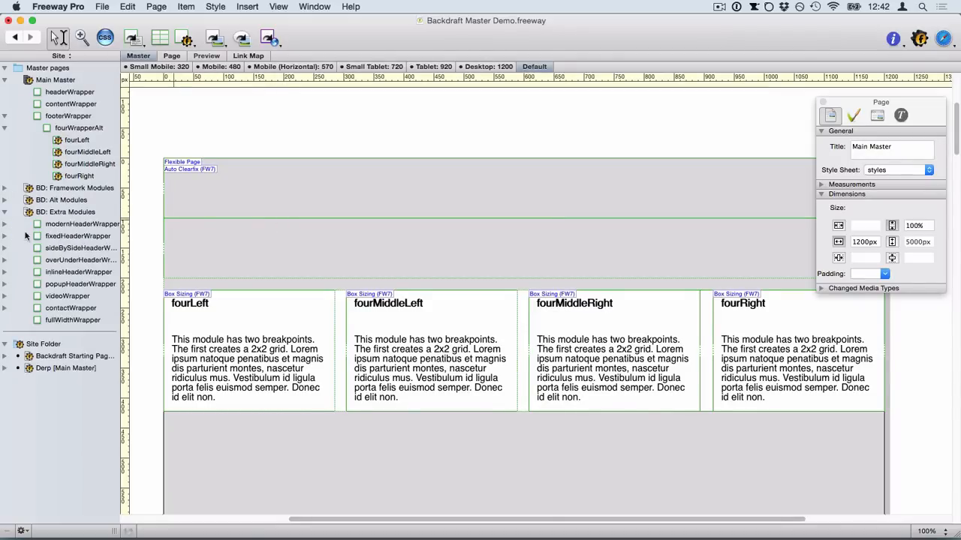
left_click(65, 237)
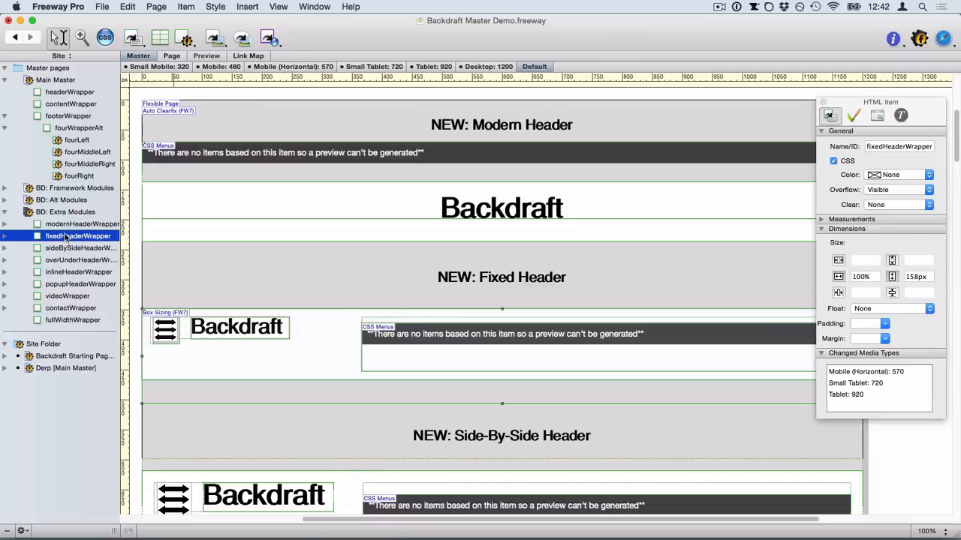
left_click(64, 82)
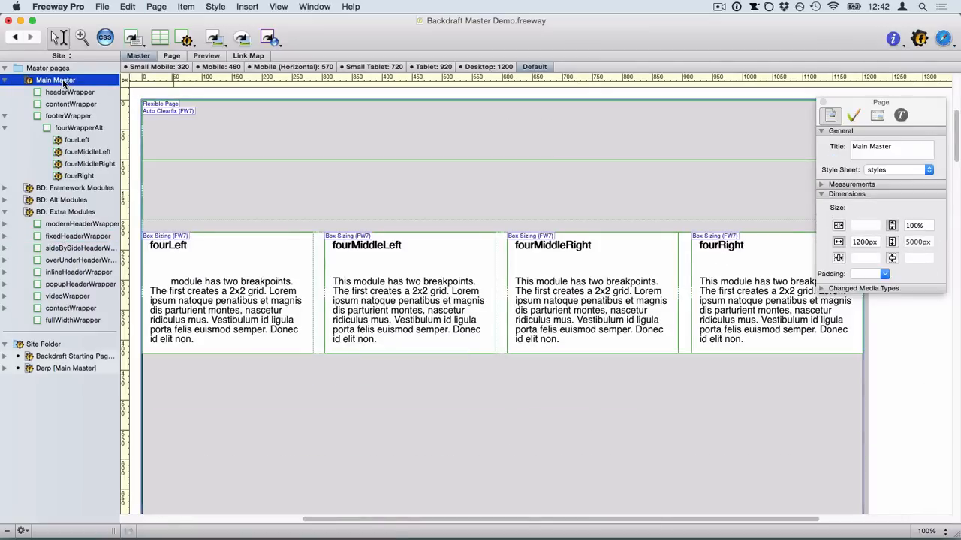
left_click(231, 135)
double_click(231, 135)
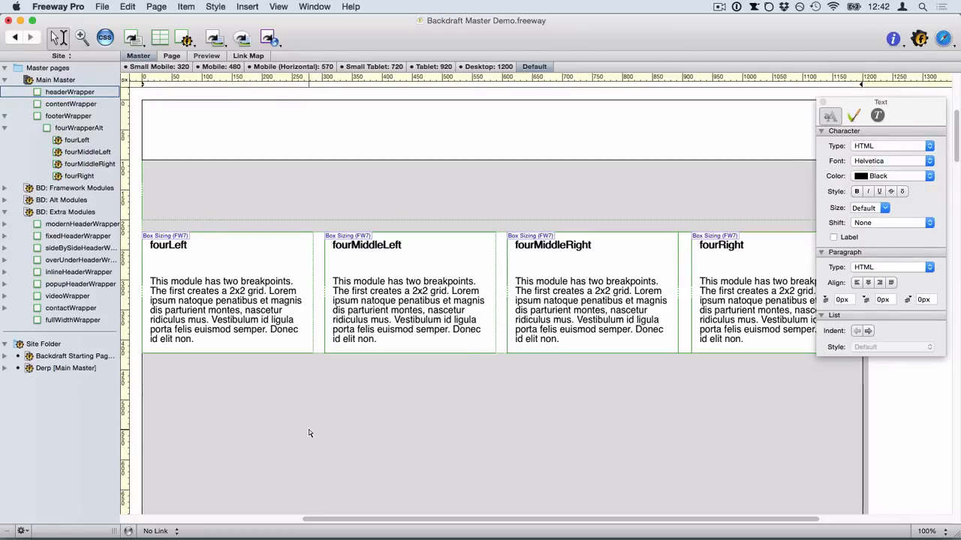
key("super+v")
left_click(308, 449)
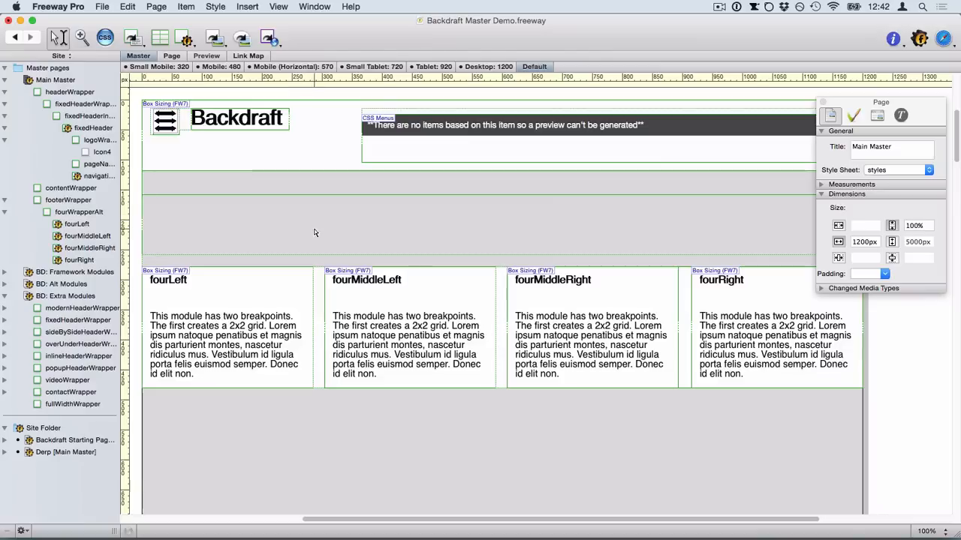
Step: Try contentWrapper without a minimum height on the Main Master, and restore the minimum height to 100 px
left_click(315, 219)
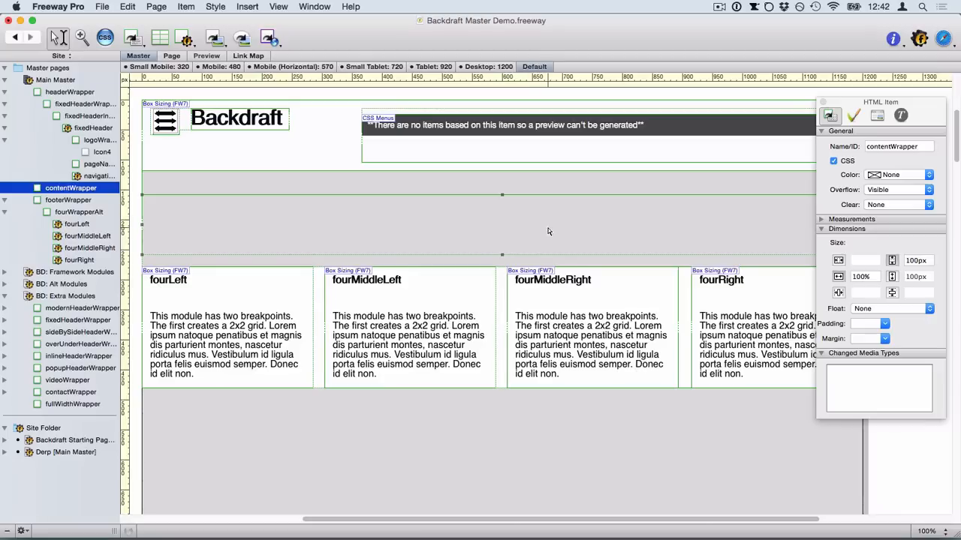
left_click(891, 262)
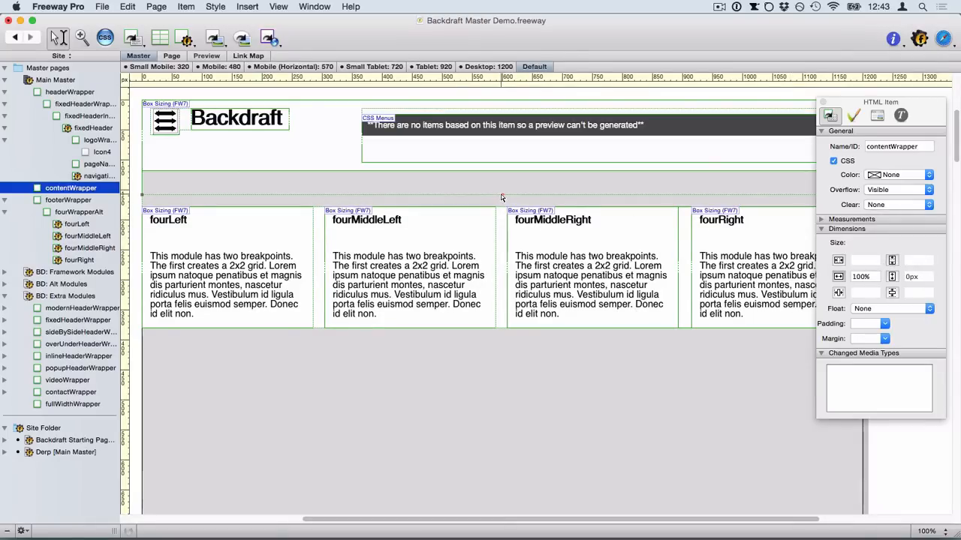
left_click(891, 261)
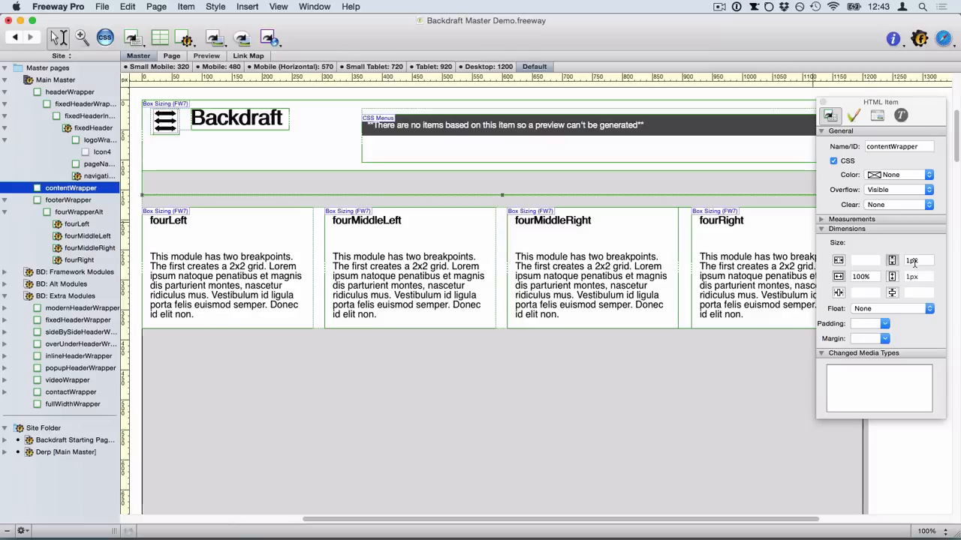
left_click(912, 260)
type("100")
key("Return")
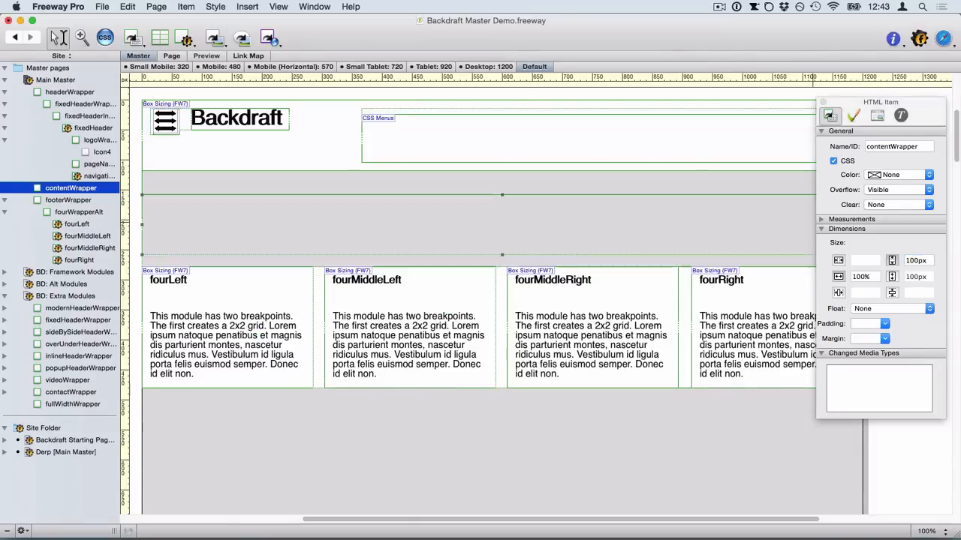
Step: Remove the minimum height from headerWrapper and footerWrapper on the Main Master
left_click(429, 187)
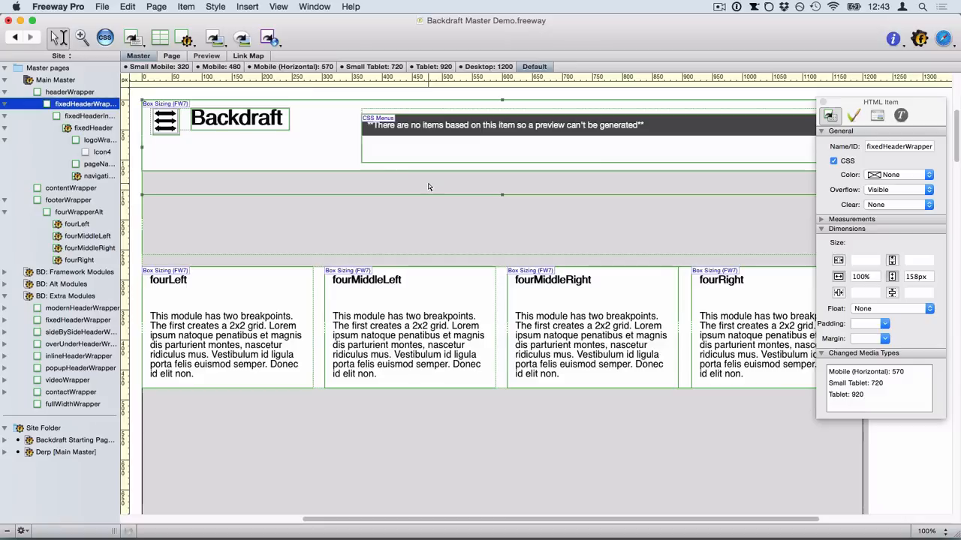
left_click(54, 92)
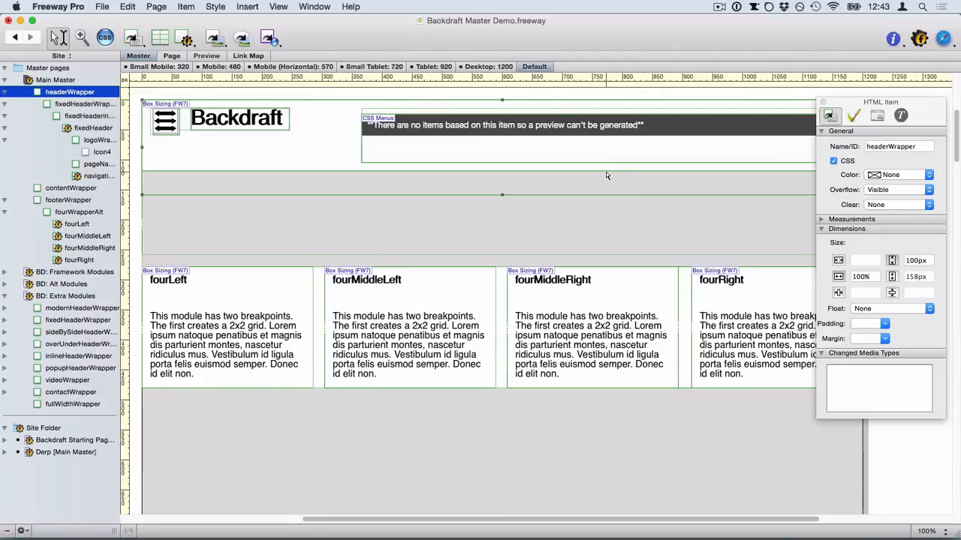
left_click(892, 260)
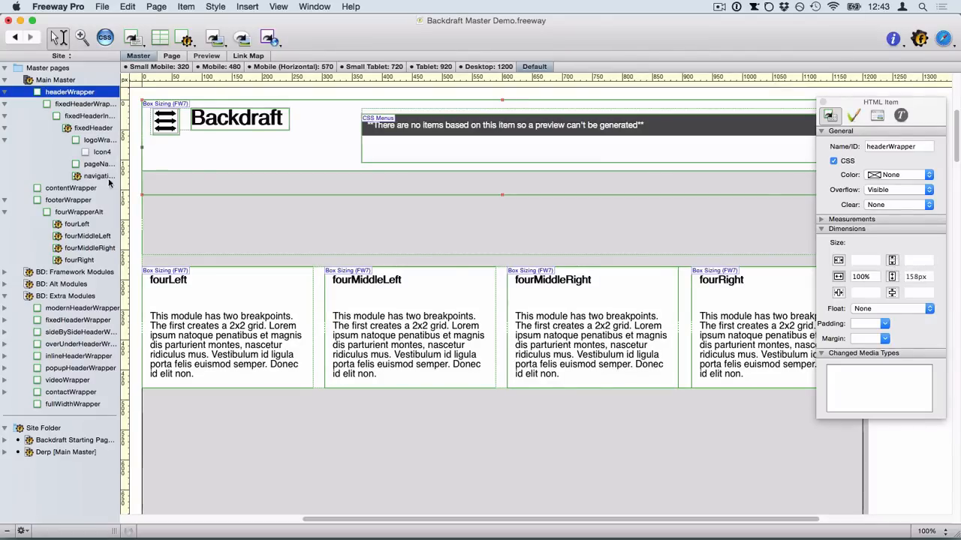
left_click(5, 92)
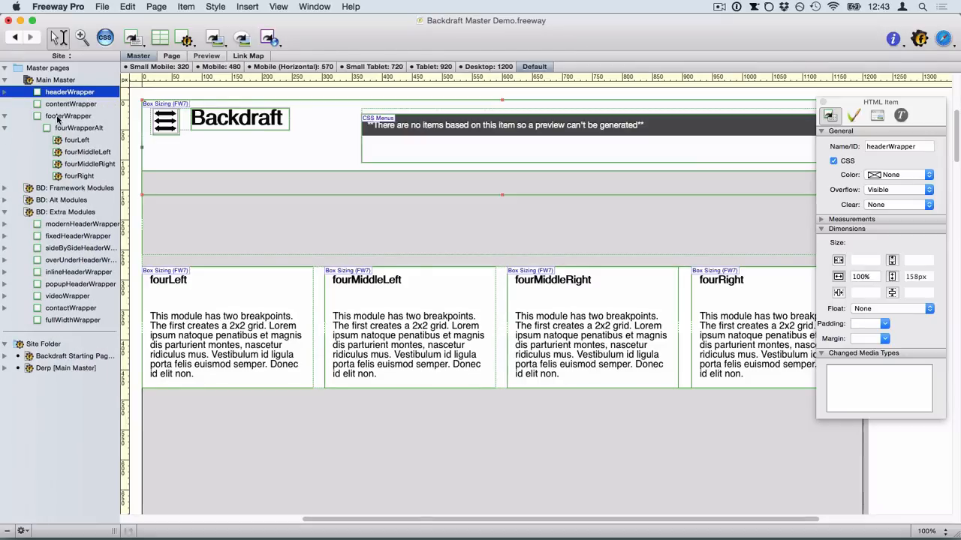
left_click(57, 119)
left_click(893, 263)
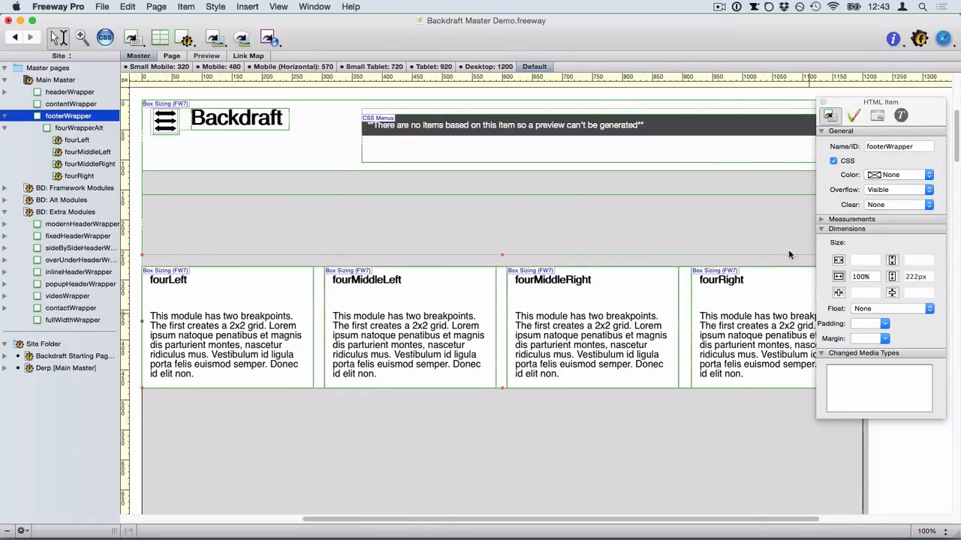
Step: Preview the Backdraft Starting Page in Safari and check how the fixed header behaves while the content scrolls
left_click(590, 215)
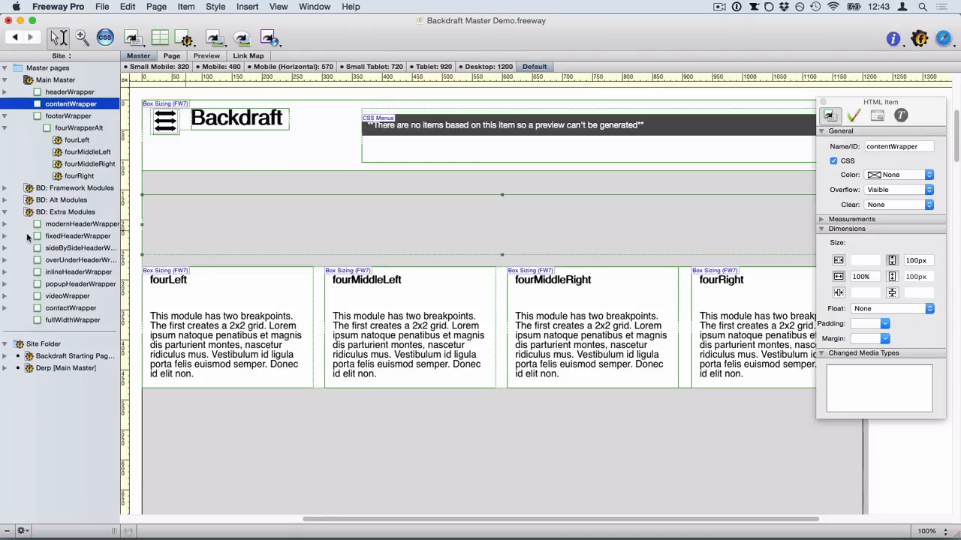
left_click(53, 357)
scroll(425, 328, "down", 1)
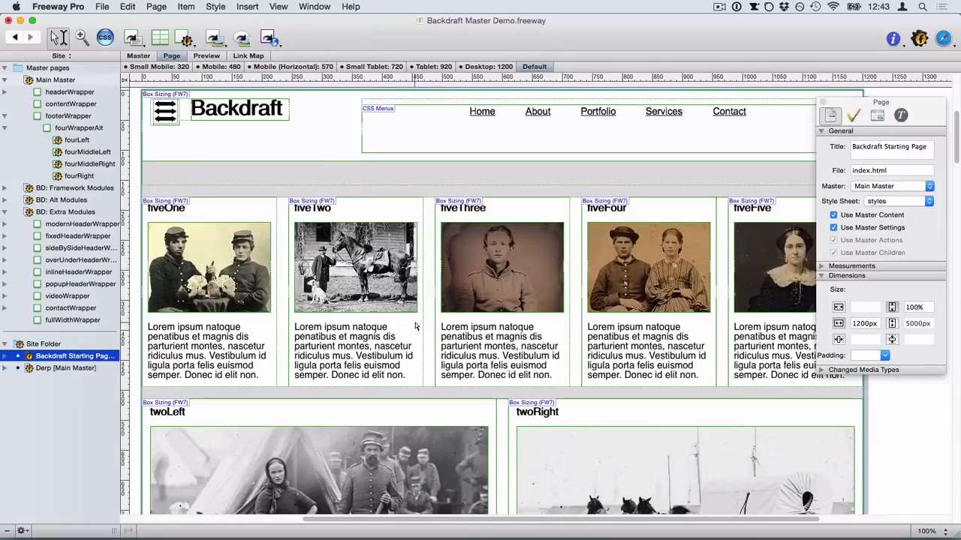
left_click(944, 41)
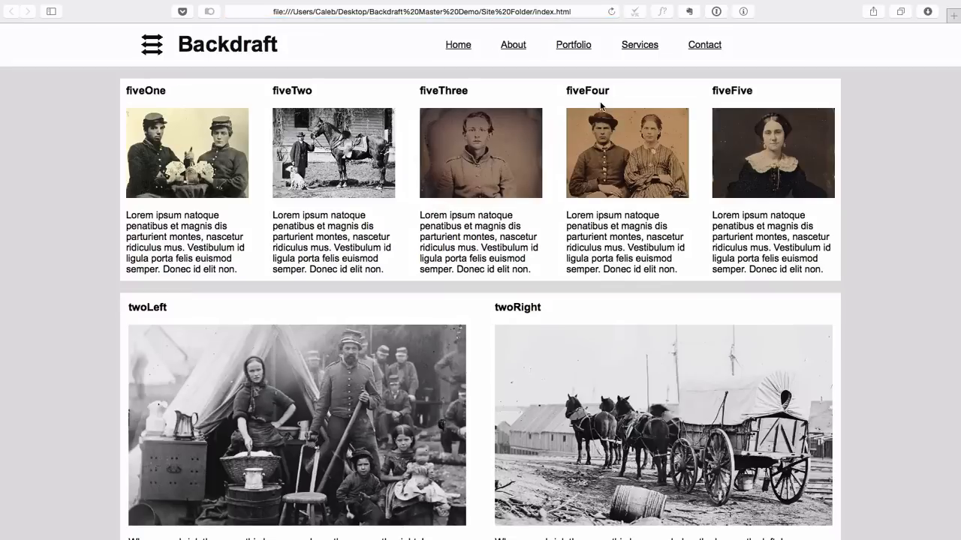
scroll(525, 135, "down", 5)
scroll(382, 193, "up", 5)
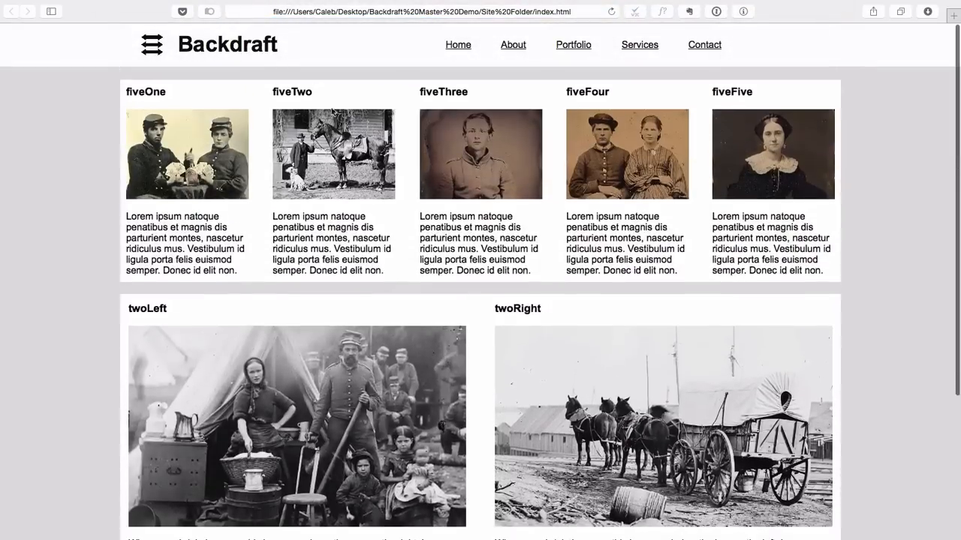
key("ctrl+Left")
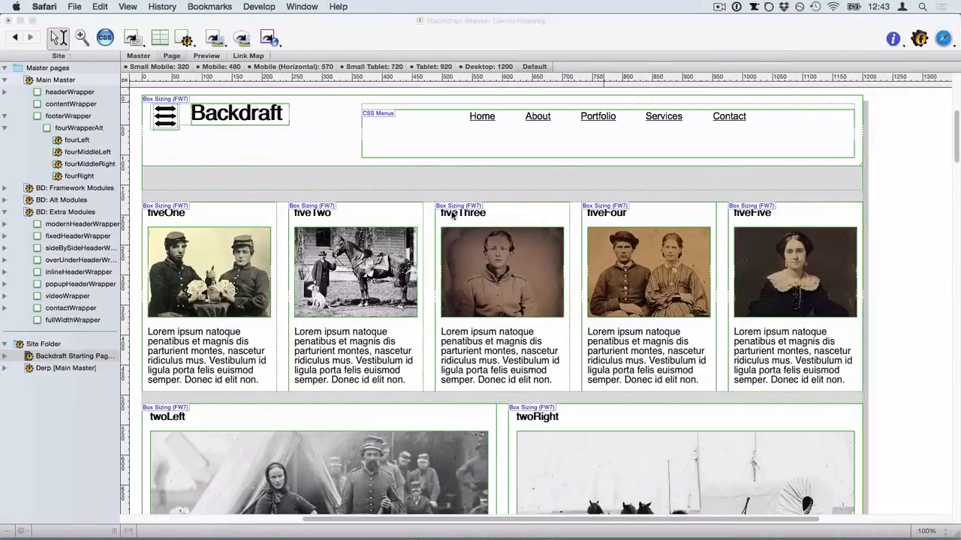
Step: Preview the Derp page in Safari and examine its fixed header, content modules and footer
left_click(57, 368)
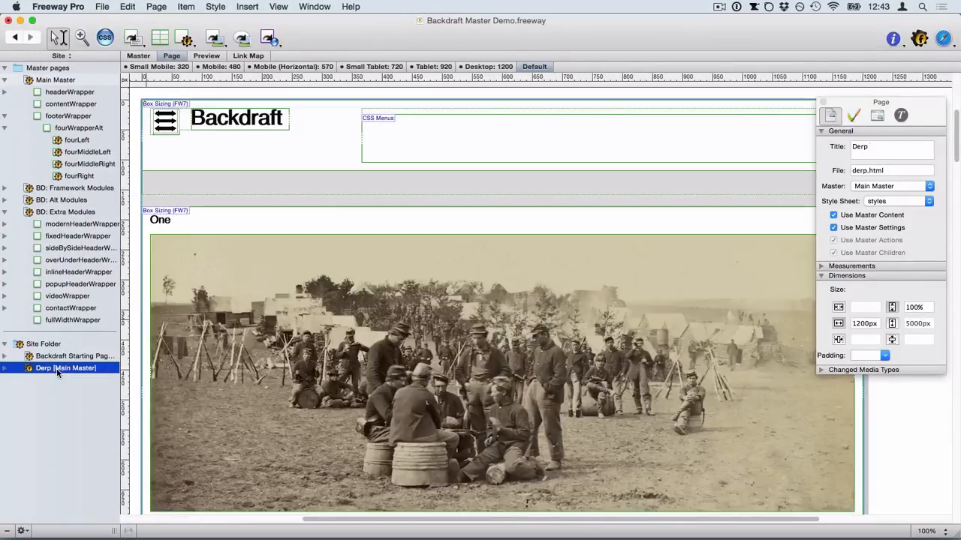
left_click(942, 38)
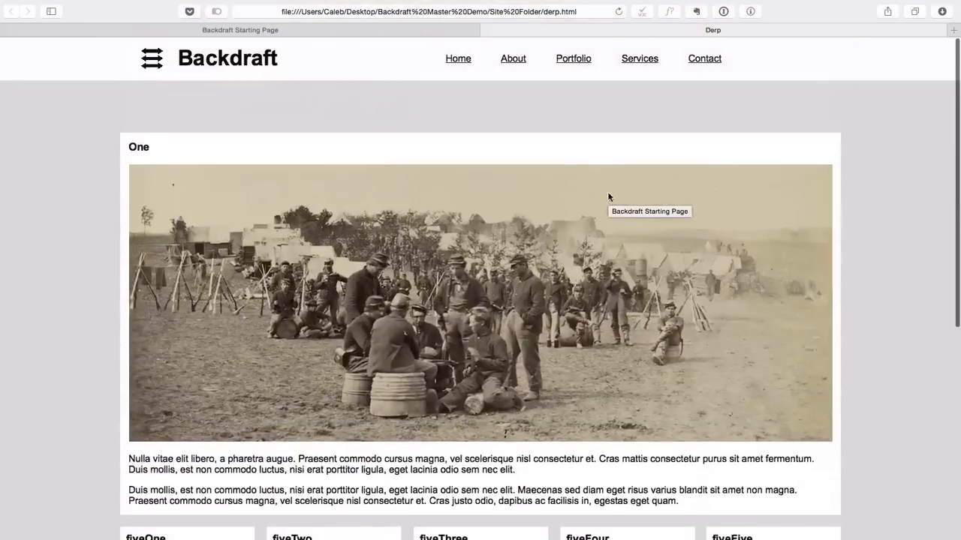
scroll(608, 197, "down", 8)
scroll(578, 223, "up", 2)
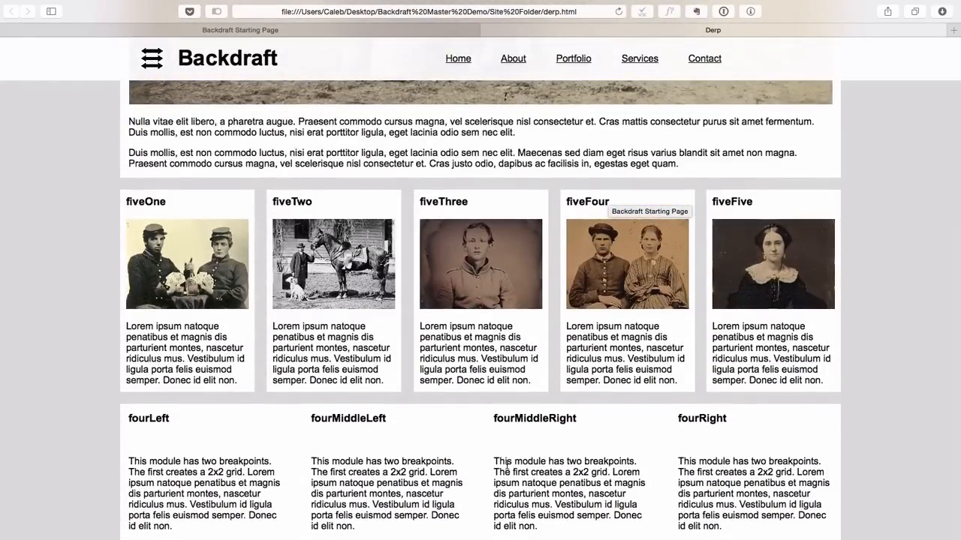
scroll(506, 465, "up", 8)
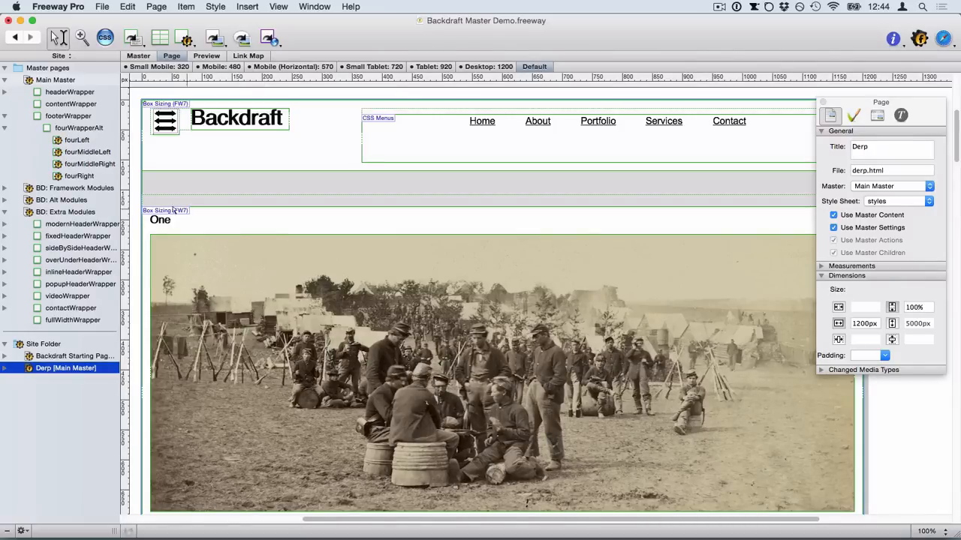
Step: Set the Main Master's footerWrapper background color to White and preview the footer in Safari
left_click(53, 80)
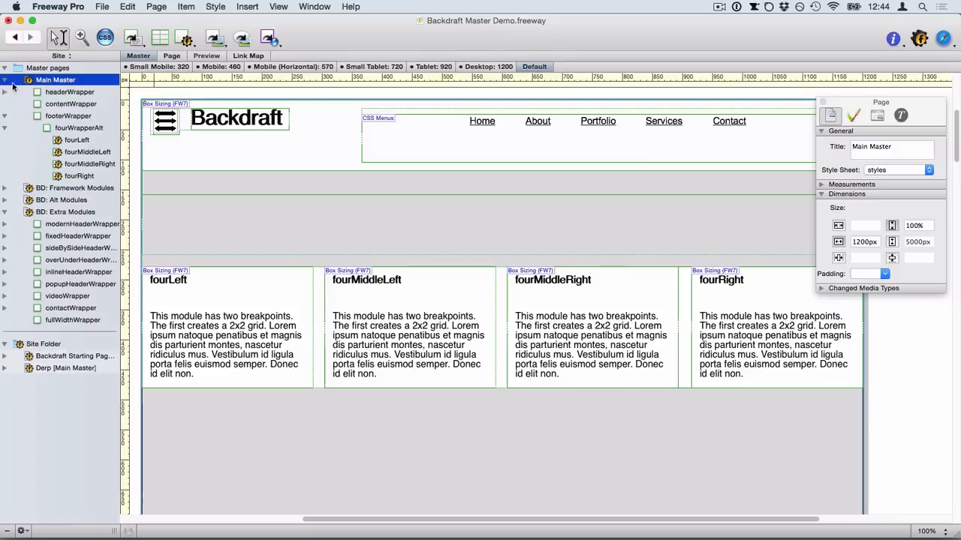
left_click(68, 116)
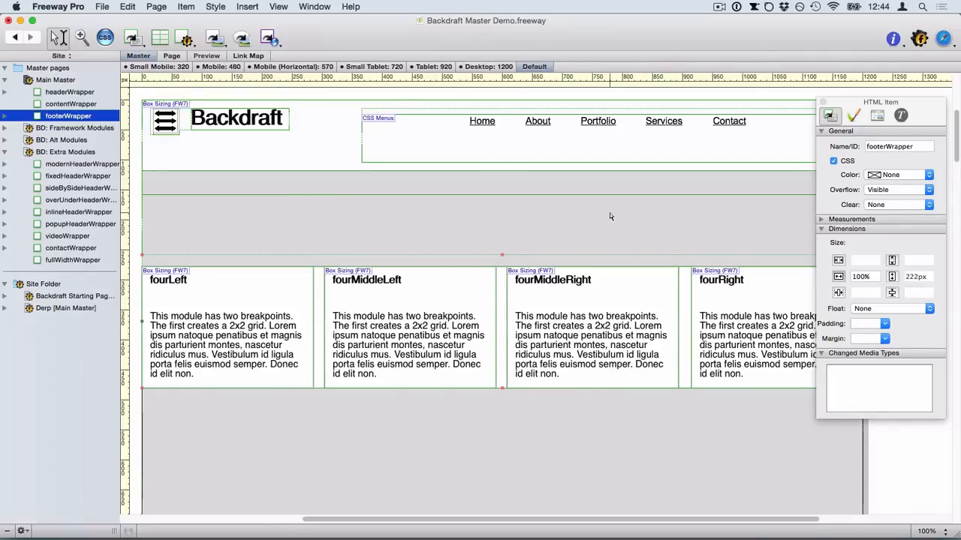
left_click(873, 179)
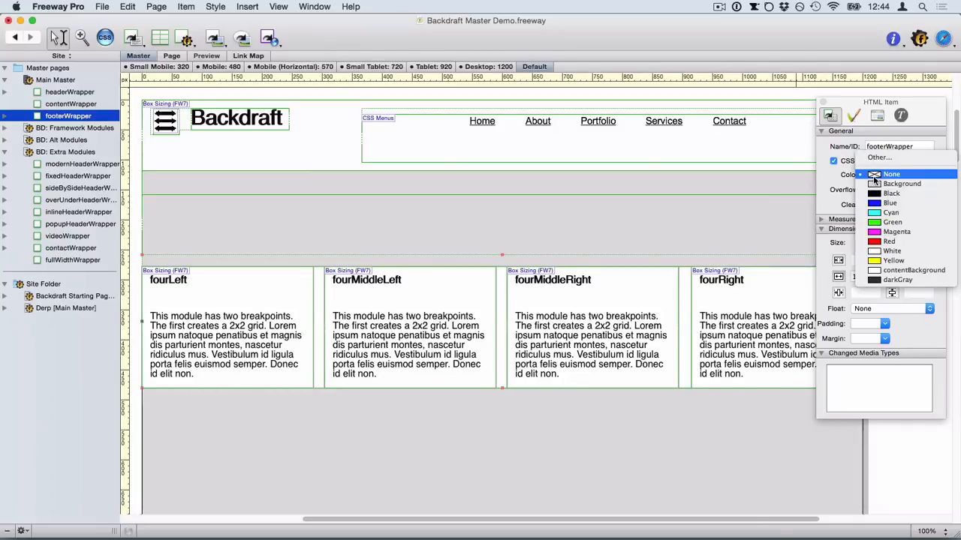
left_click(892, 251)
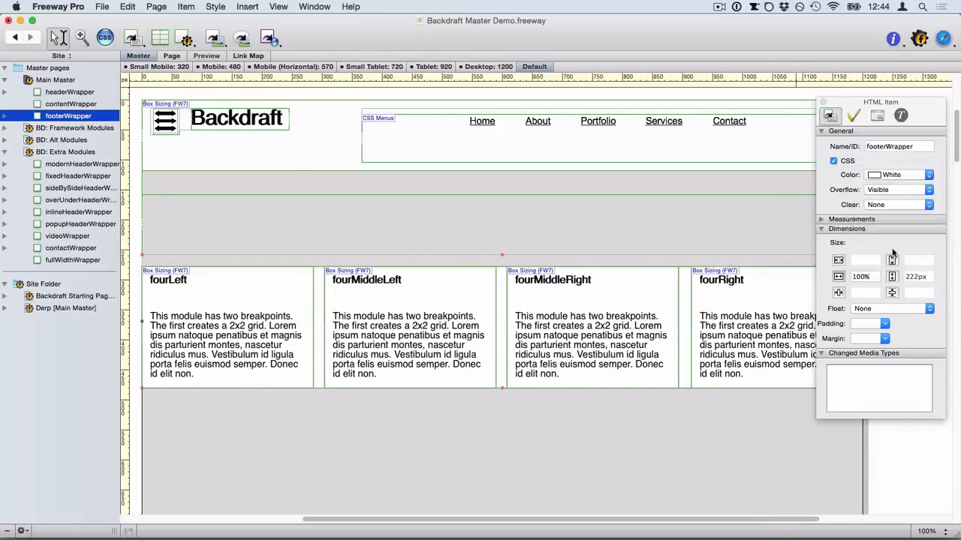
left_click(943, 39)
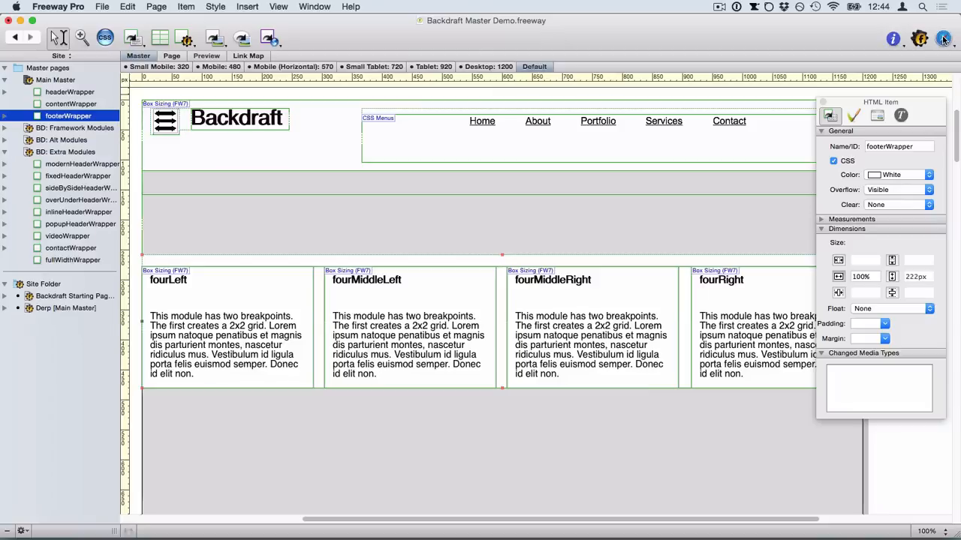
scroll(839, 191, "down", 5)
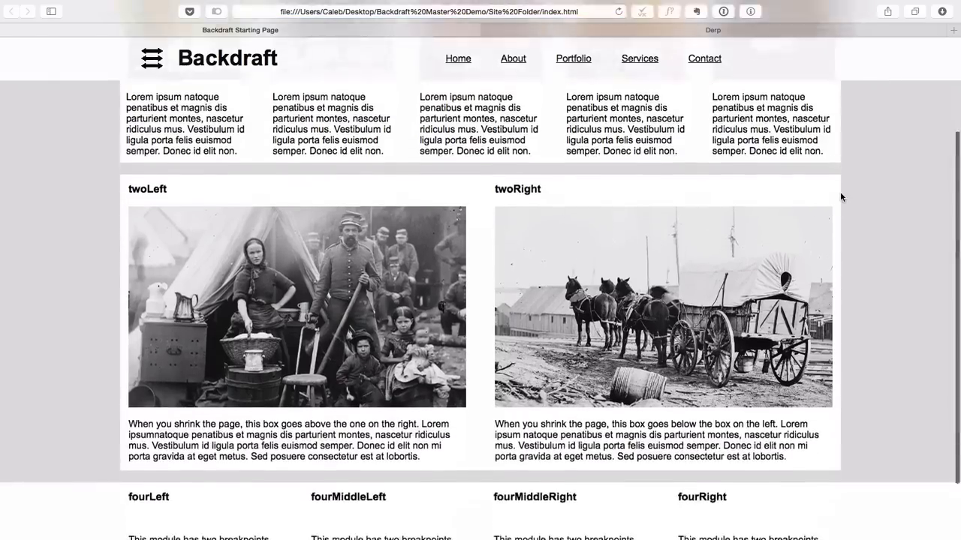